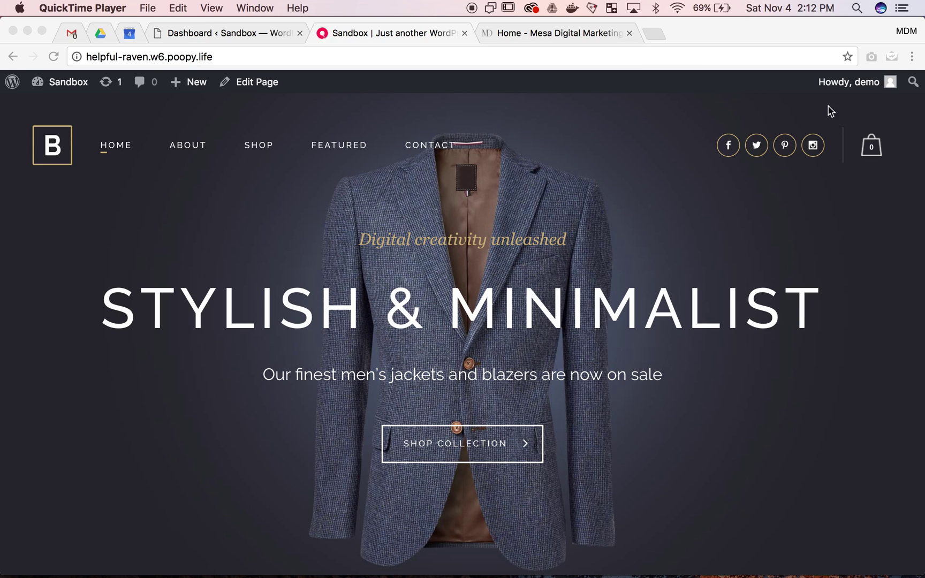
Look over the Mesa Digital Marketing example site, then return to the Sandbox front page
{"action": "left_click", "coordinate": [329, 190]}
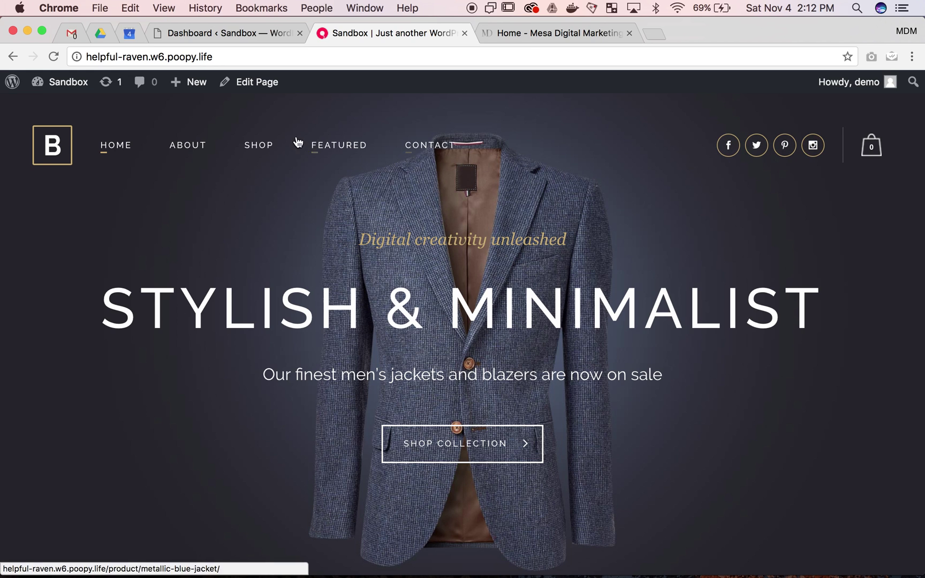
{"action": "left_click", "coordinate": [547, 33]}
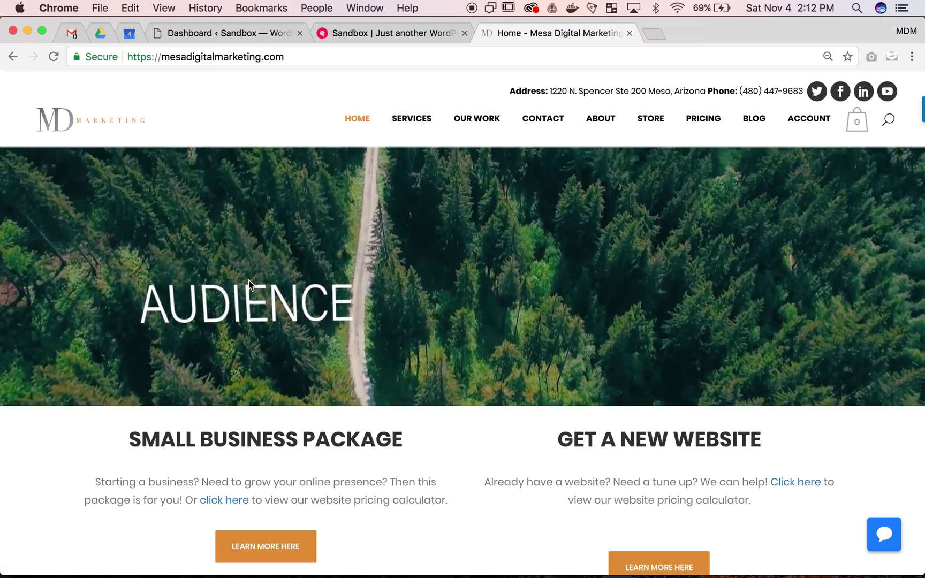
{"action": "scroll", "coordinate": [249, 284], "scroll_direction": "down", "scroll_amount": 7}
{"action": "scroll", "coordinate": [248, 279], "scroll_direction": "down", "scroll_amount": 4}
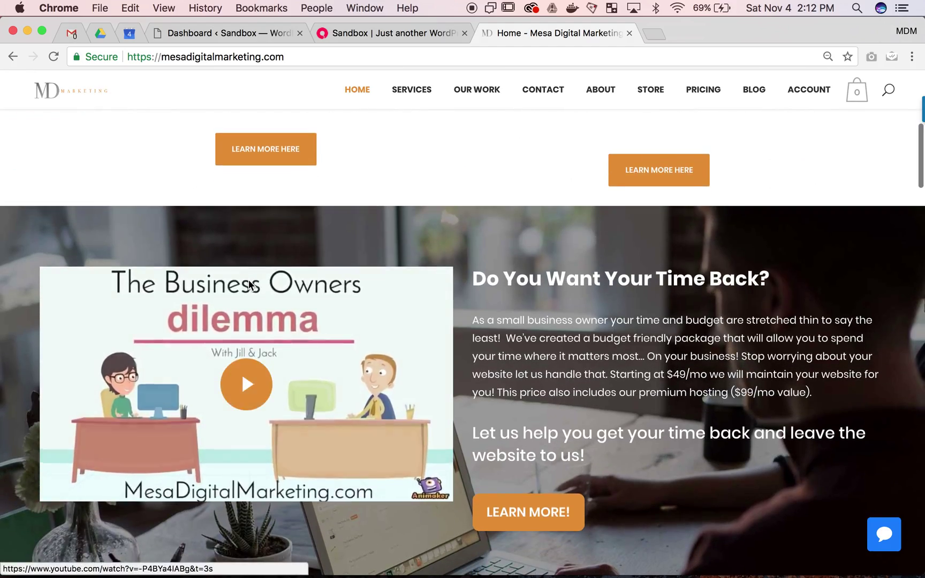
{"action": "scroll", "coordinate": [340, 392], "scroll_direction": "up", "scroll_amount": 12}
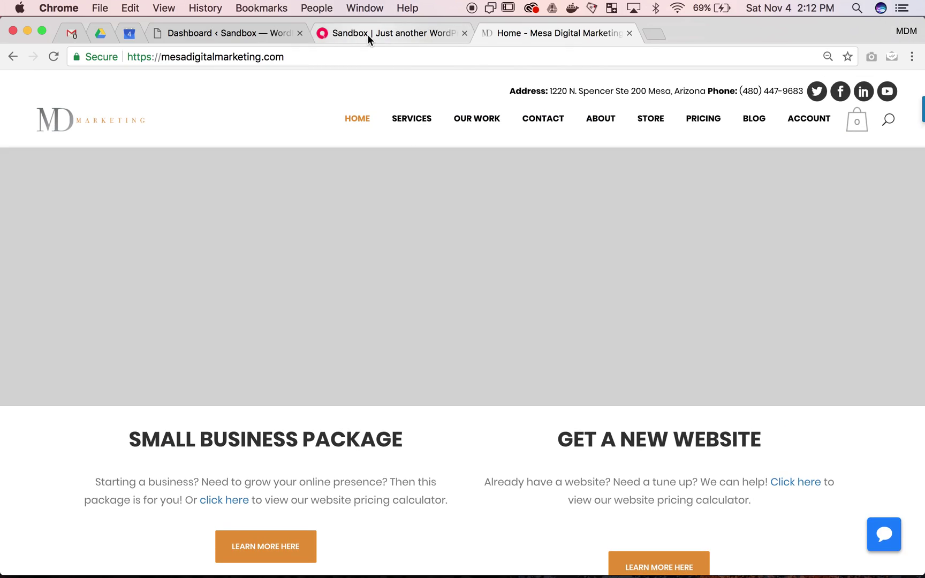
{"action": "left_click", "coordinate": [368, 35]}
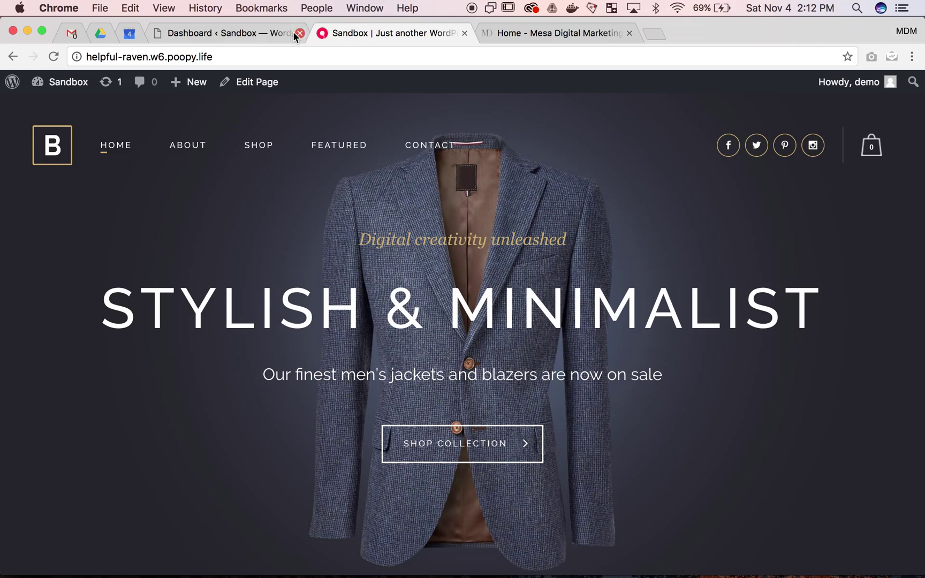
From the dashboard, open the Bridge theme's Qode Options > Header settings and scroll through them
{"action": "left_click", "coordinate": [255, 33]}
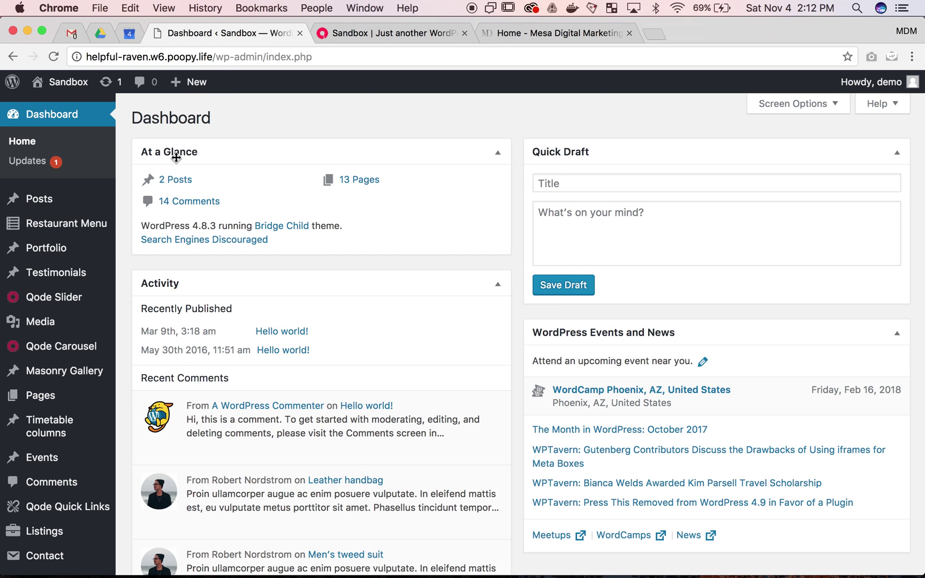
{"action": "scroll", "coordinate": [60, 348], "scroll_direction": "down", "scroll_amount": 10}
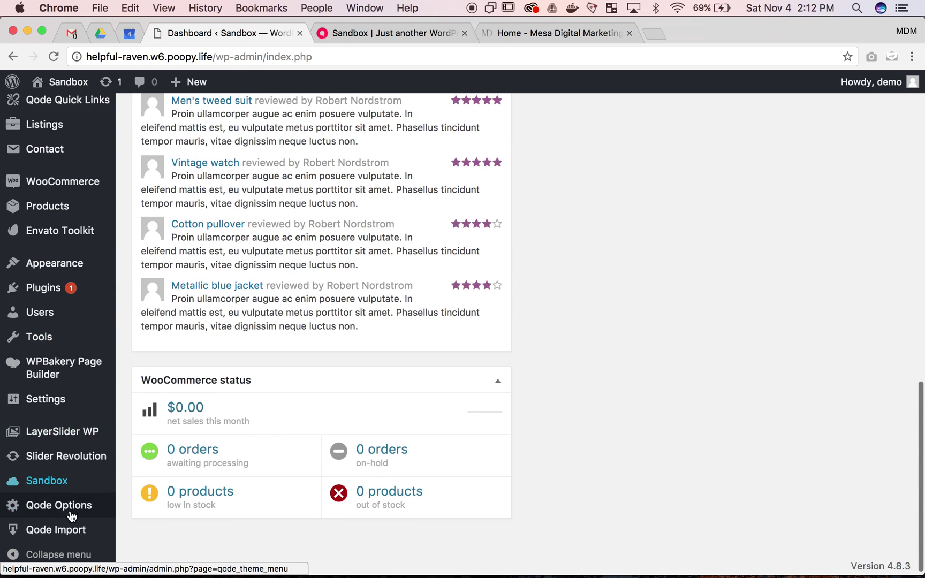
{"action": "mouse_move", "coordinate": [74, 515]}
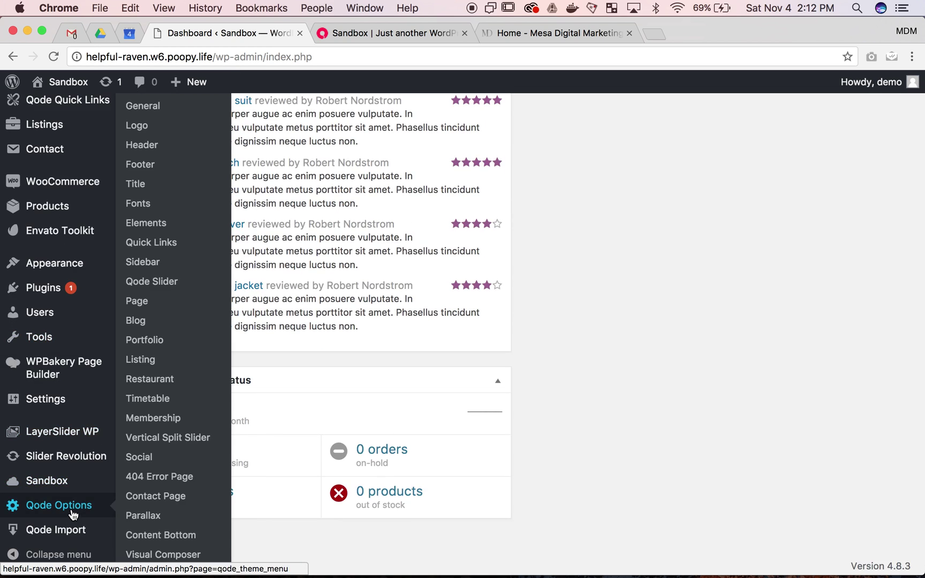
{"action": "left_click", "coordinate": [73, 515]}
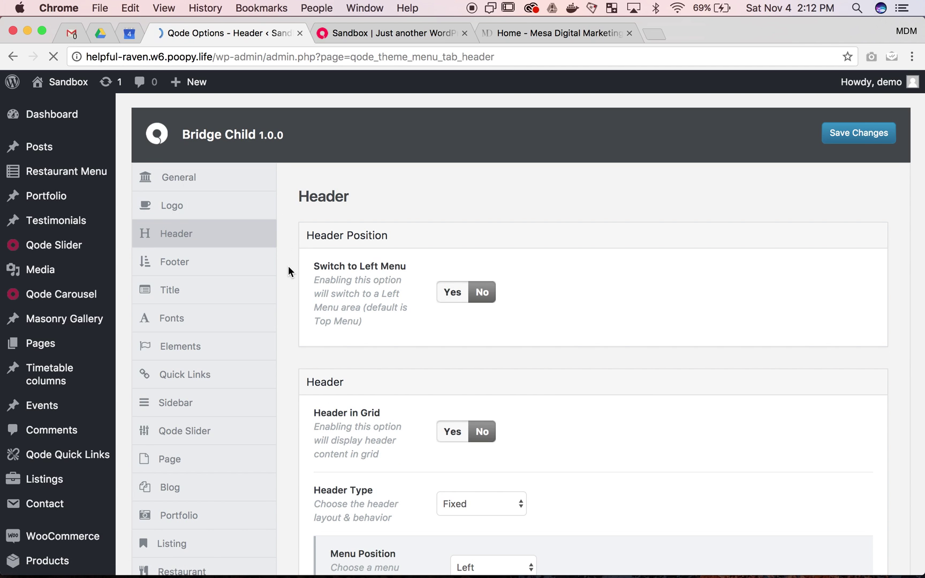
{"action": "scroll", "coordinate": [289, 265], "scroll_direction": "down", "scroll_amount": 5}
{"action": "scroll", "coordinate": [289, 266], "scroll_direction": "down", "scroll_amount": 3}
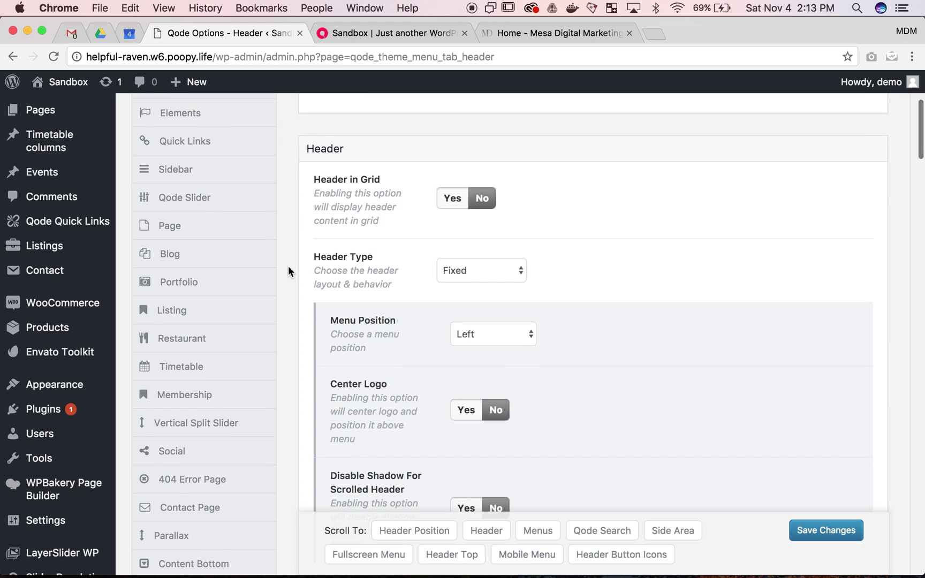
{"action": "scroll", "coordinate": [289, 265], "scroll_direction": "up", "scroll_amount": 1}
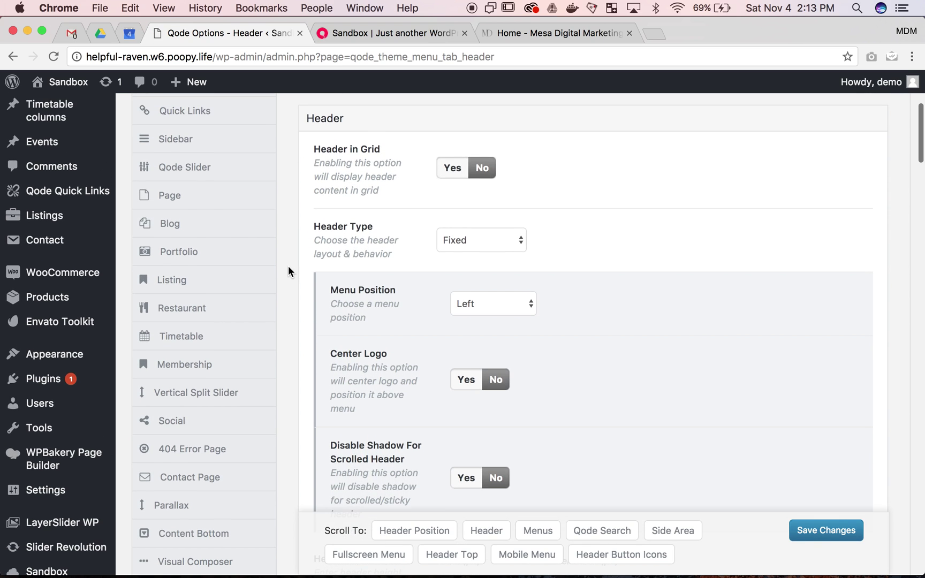
{"action": "scroll", "coordinate": [289, 265], "scroll_direction": "down", "scroll_amount": 3}
{"action": "scroll", "coordinate": [289, 265], "scroll_direction": "down", "scroll_amount": 10}
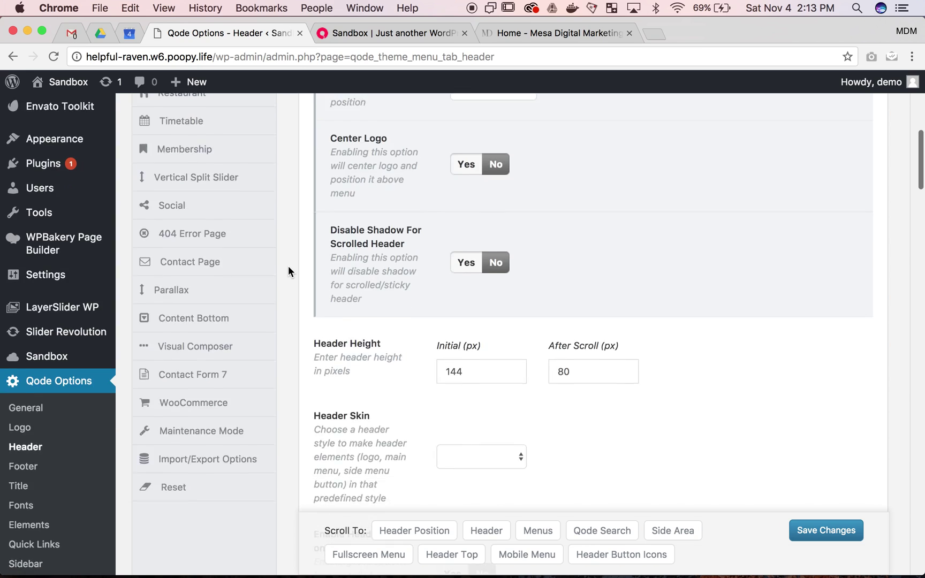
{"action": "scroll", "coordinate": [289, 266], "scroll_direction": "down", "scroll_amount": 20}
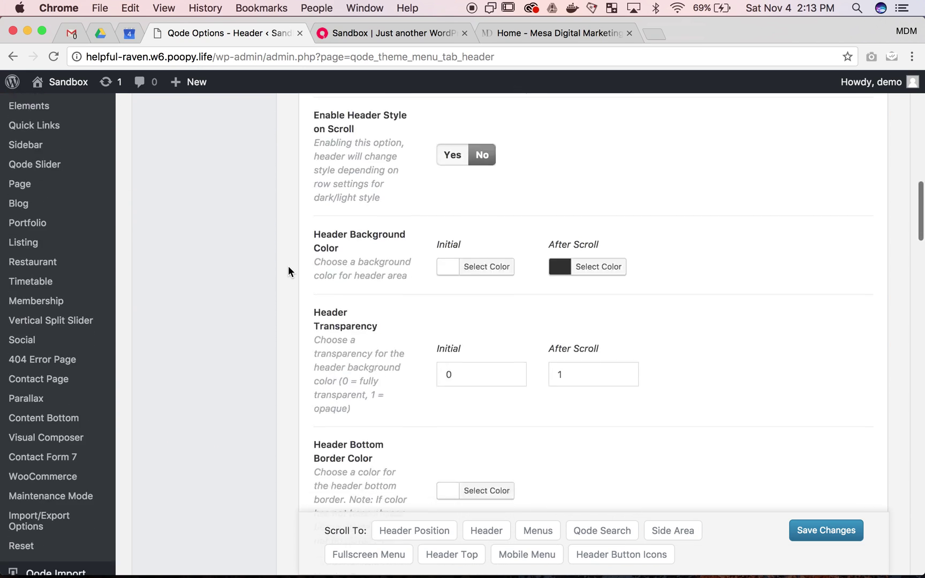
{"action": "scroll", "coordinate": [289, 266], "scroll_direction": "up", "scroll_amount": 20}
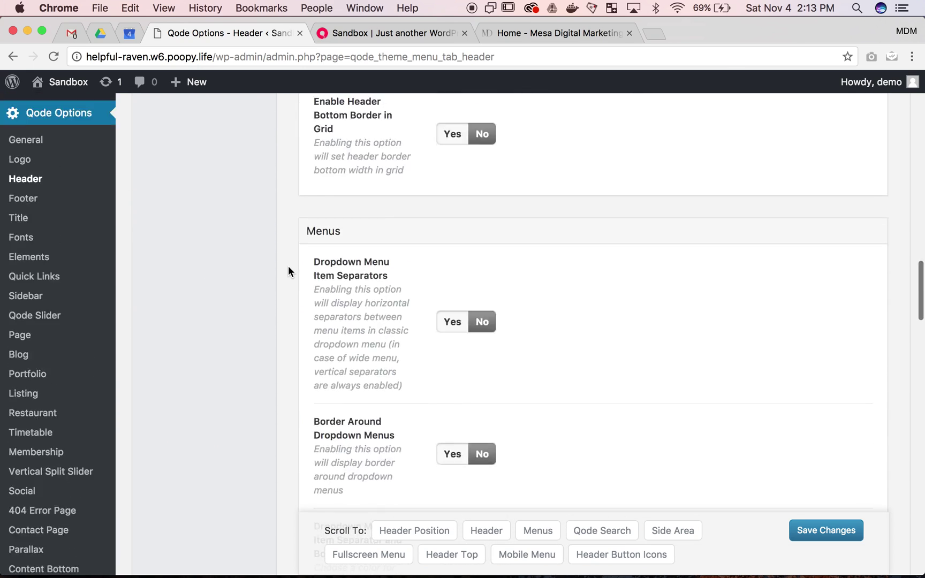
{"action": "scroll", "coordinate": [288, 266], "scroll_direction": "up", "scroll_amount": 9}
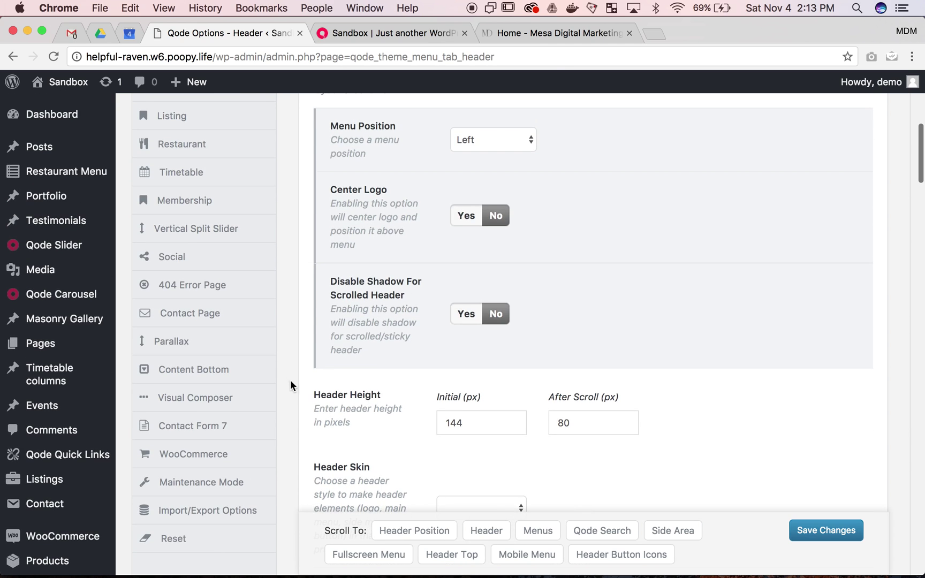
{"action": "scroll", "coordinate": [313, 416], "scroll_direction": "up", "scroll_amount": 2}
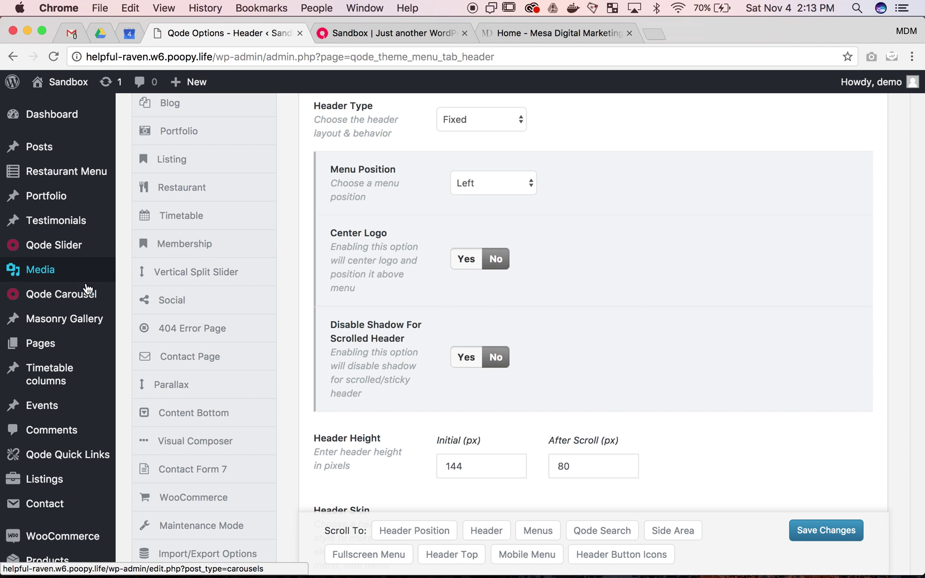
Open Appearance > Widgets in a new browser tab and switch to it
{"action": "mouse_move", "coordinate": [84, 289]}
{"action": "scroll", "coordinate": [70, 375], "scroll_direction": "down", "scroll_amount": 8}
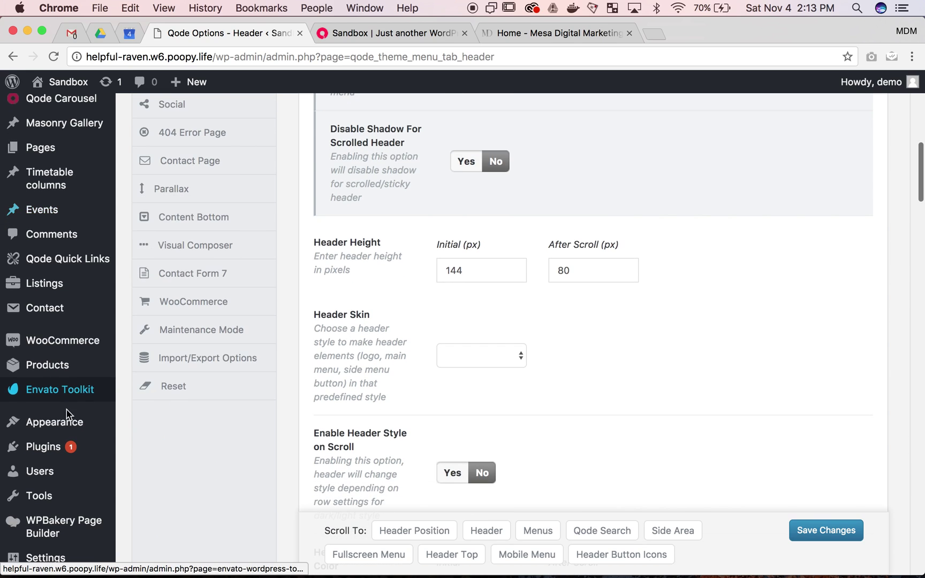
{"action": "mouse_move", "coordinate": [62, 422]}
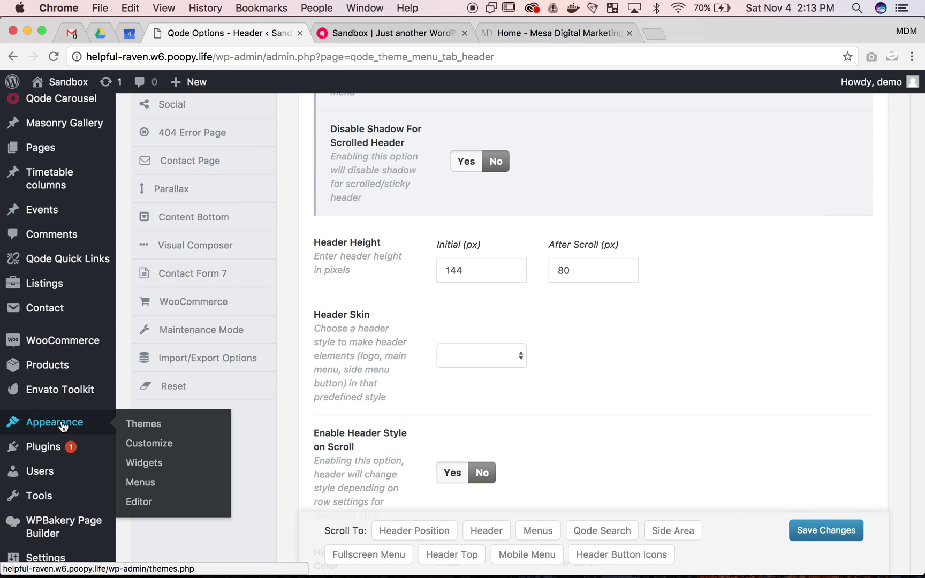
{"action": "left_click", "coordinate": [149, 466], "text": "super"}
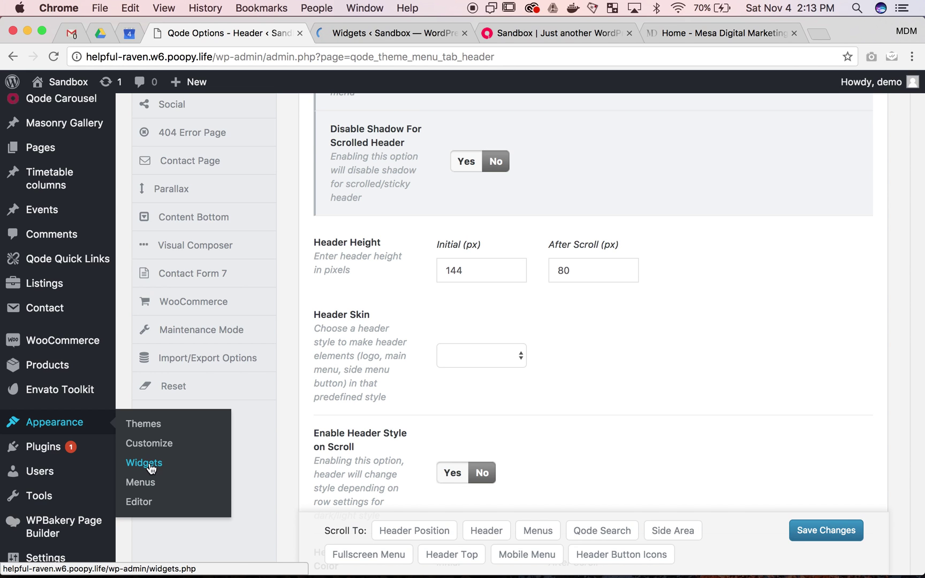
{"action": "left_click", "coordinate": [392, 34]}
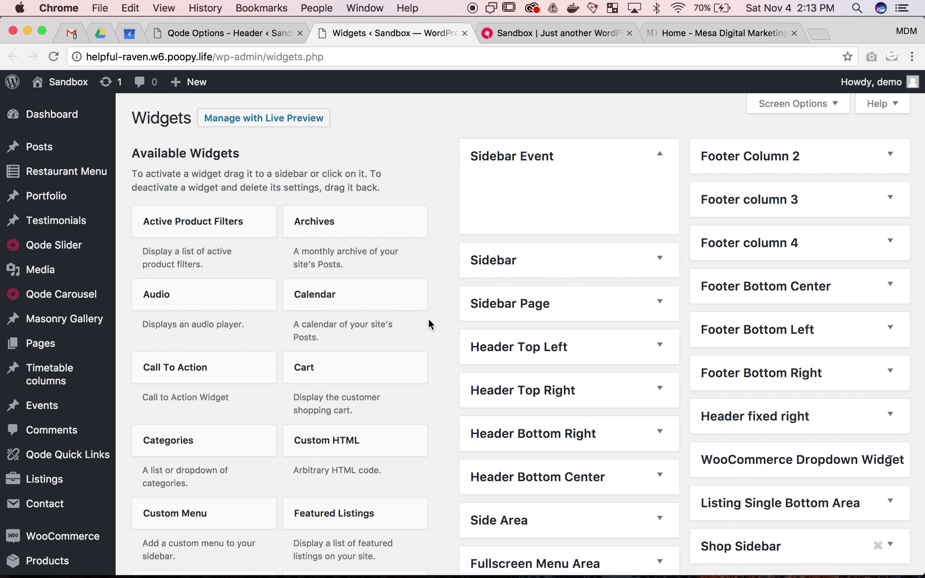
Expand the Header Bottom Right widget area and its first Qode Social Icon widget
{"action": "scroll", "coordinate": [428, 320], "scroll_direction": "down", "scroll_amount": 4}
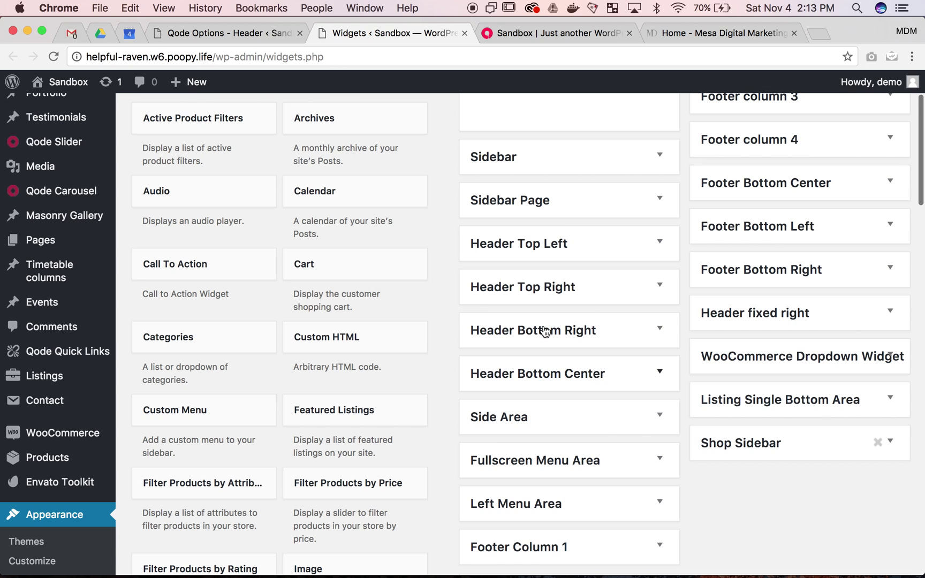
{"action": "scroll", "coordinate": [449, 256], "scroll_direction": "down", "scroll_amount": 4}
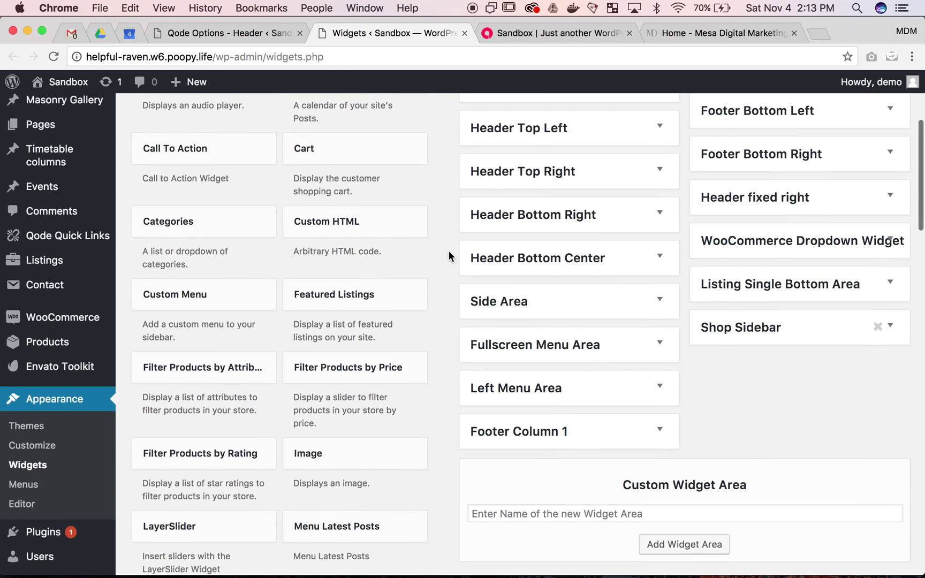
{"action": "scroll", "coordinate": [449, 256], "scroll_direction": "up", "scroll_amount": 4}
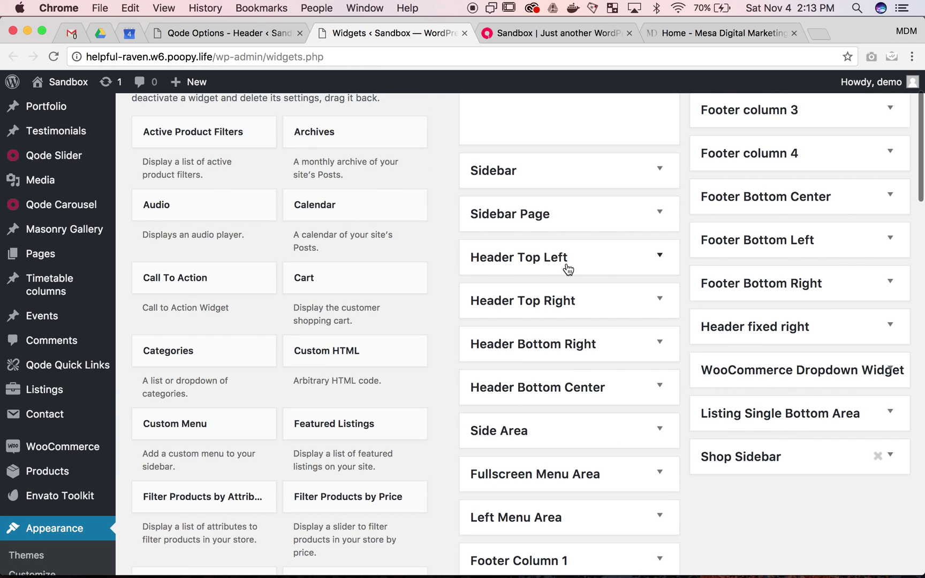
{"action": "left_click", "coordinate": [615, 348]}
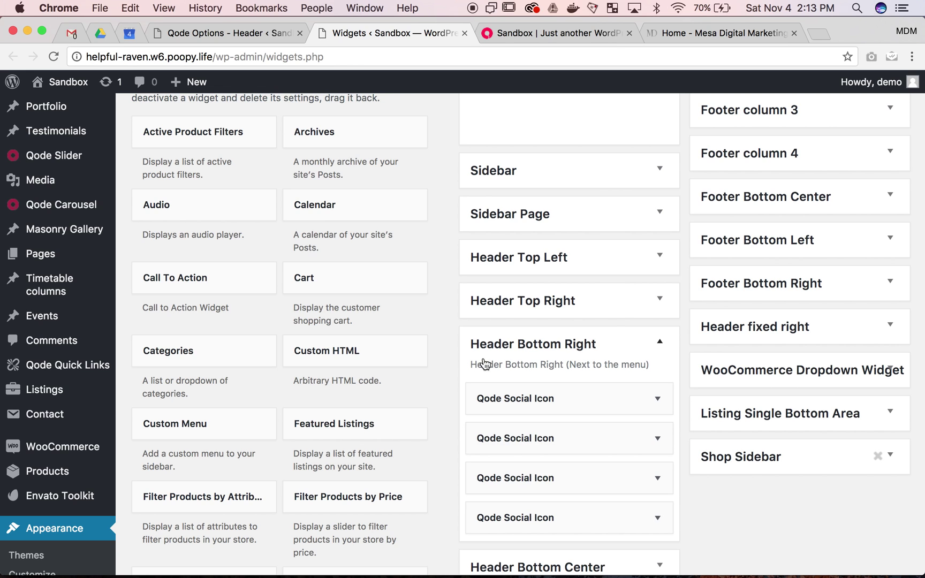
{"action": "scroll", "coordinate": [445, 351], "scroll_direction": "down", "scroll_amount": 2}
{"action": "scroll", "coordinate": [444, 351], "scroll_direction": "down", "scroll_amount": 2}
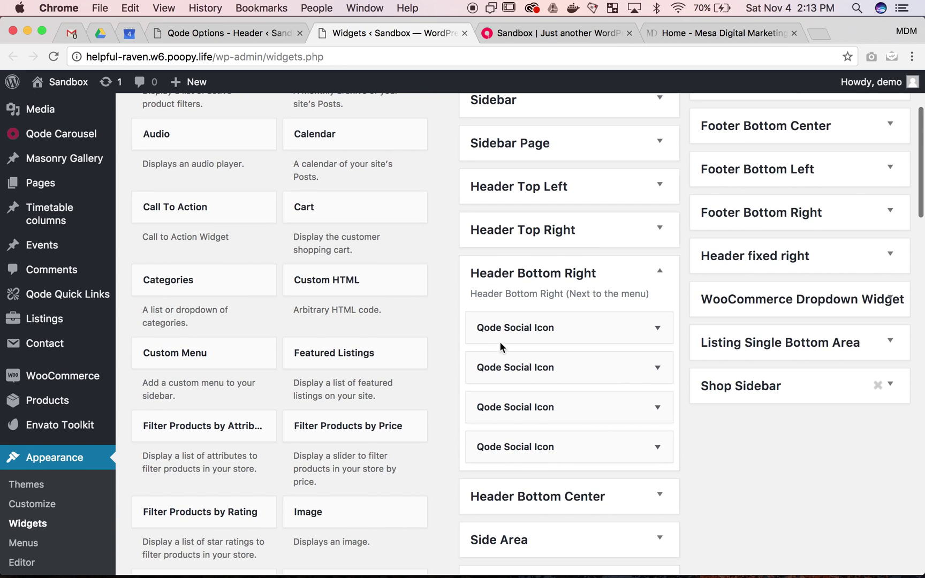
{"action": "left_click", "coordinate": [546, 330]}
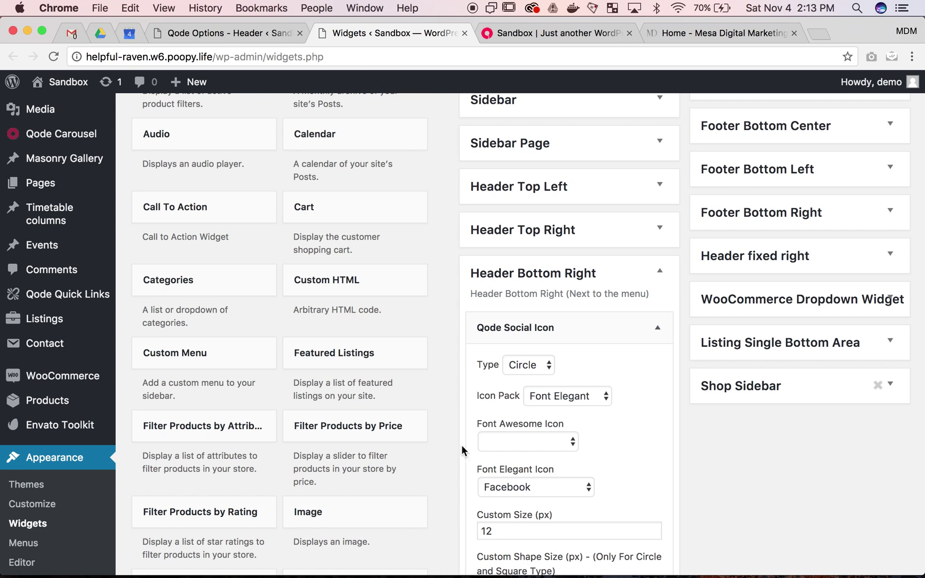
Check the social icons on the front page, then expand the empty Header Top Right area
{"action": "left_click", "coordinate": [518, 44]}
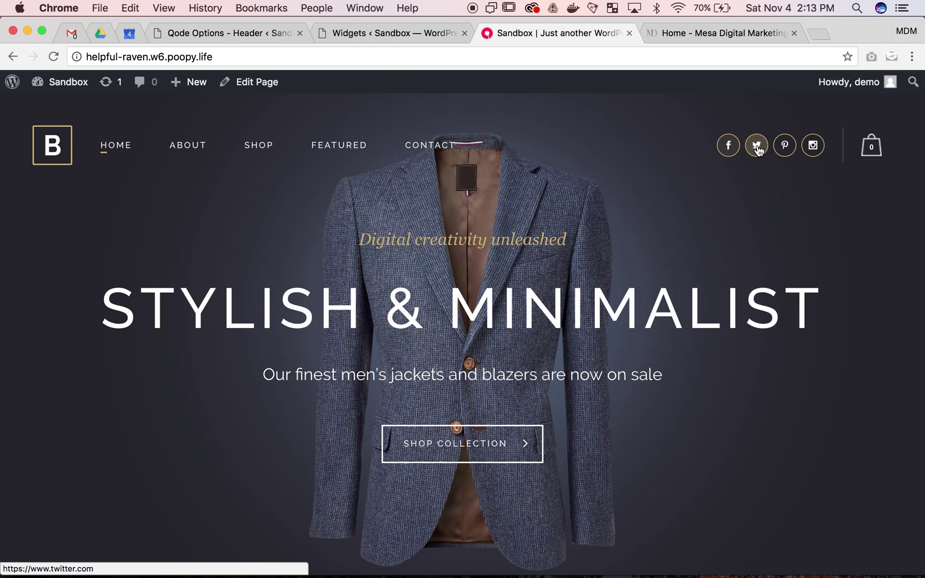
{"action": "left_click", "coordinate": [381, 36]}
{"action": "left_click", "coordinate": [548, 235]}
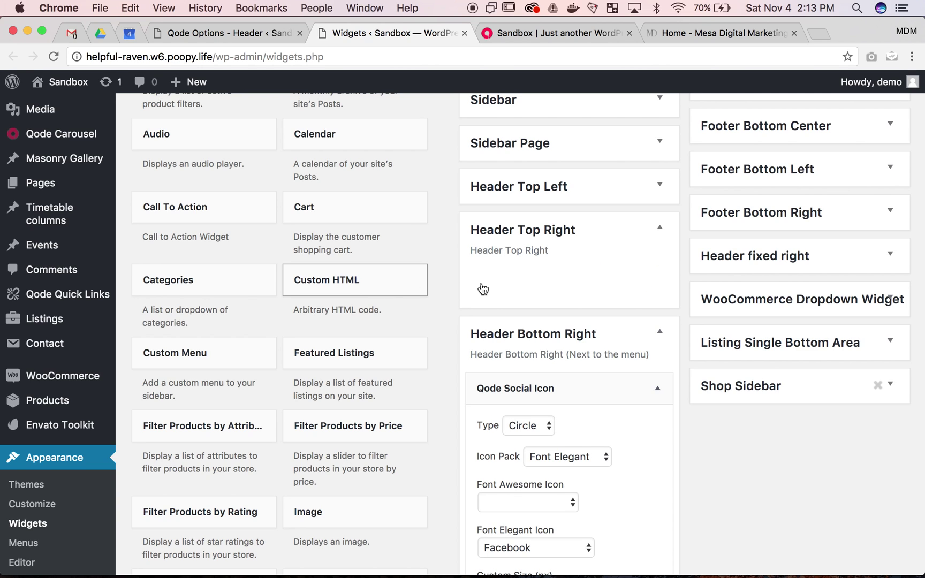
Add a Custom HTML widget to Header Top Right with a 'Phone:' paragraph and the phone number, and save
{"action": "left_click_drag", "start_coordinate": [516, 291], "coordinate": [514, 290]}
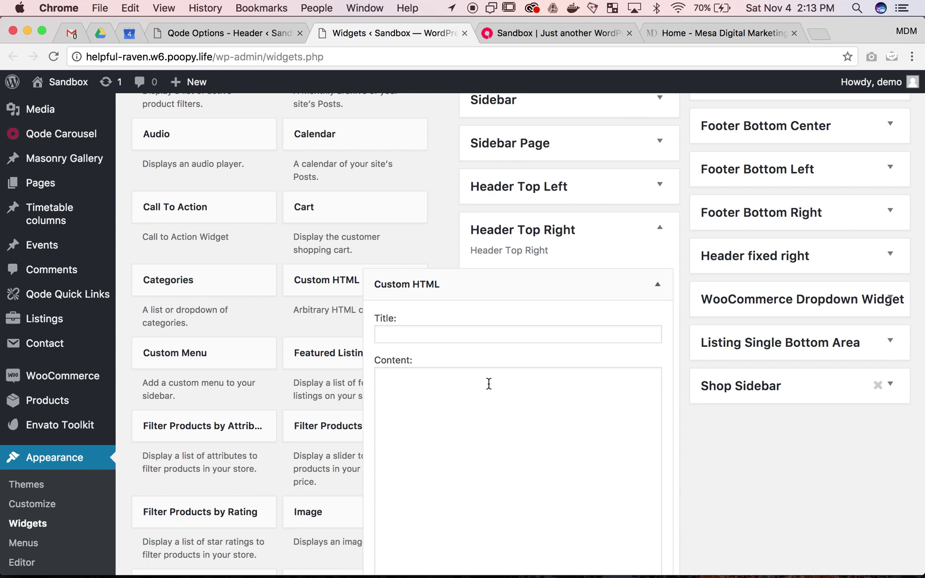
{"action": "left_click", "coordinate": [487, 404]}
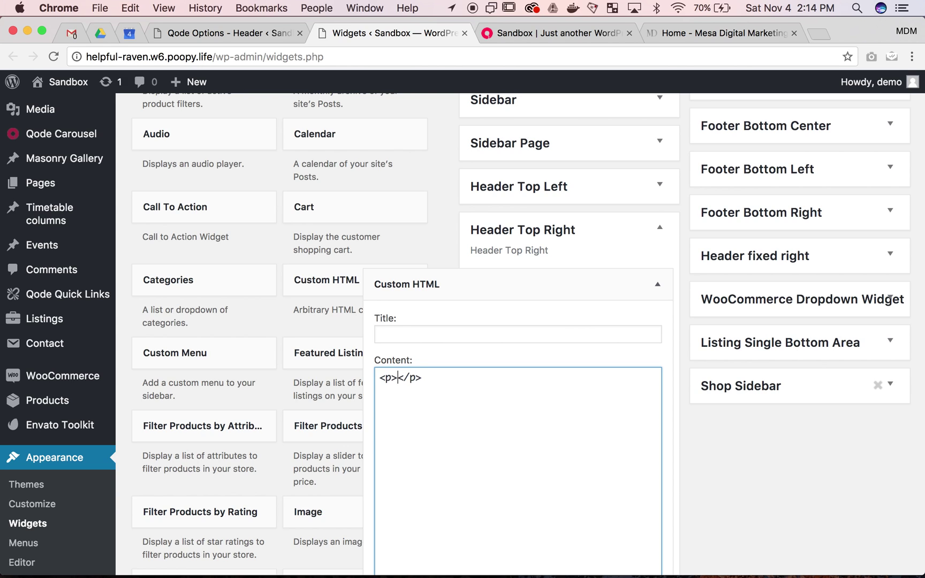
{"action": "type", "text": "480-555-"}
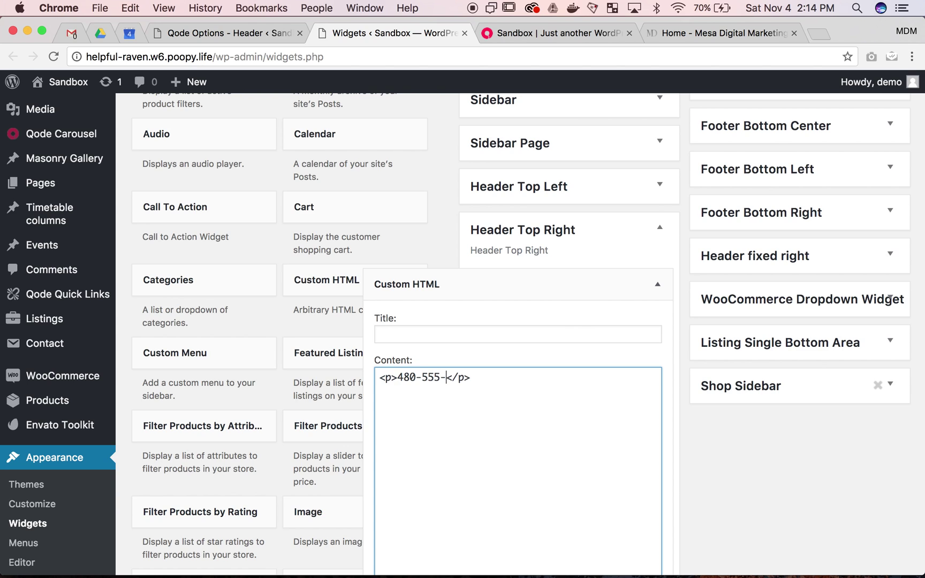
{"action": "type", "text": "6556</p>"}
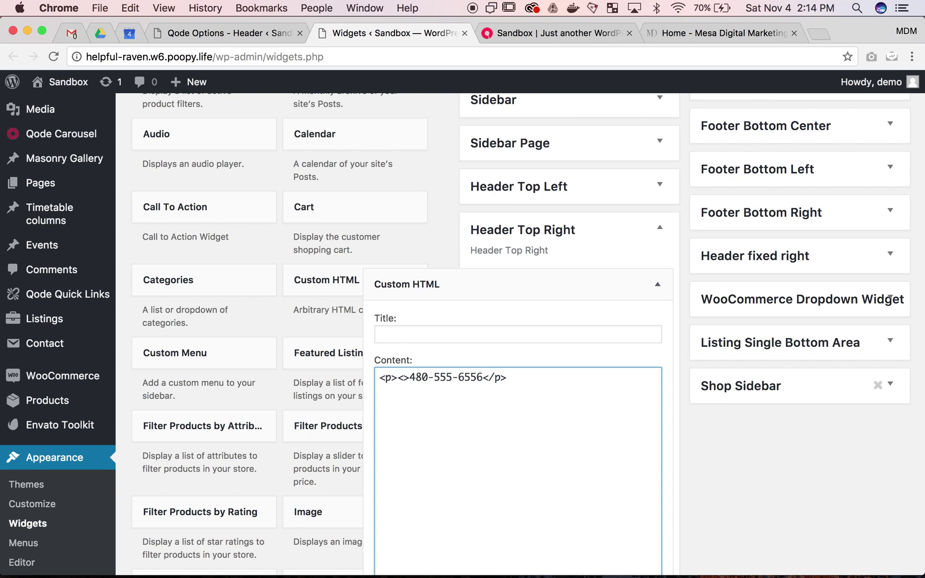
{"action": "key", "text": "BackSpace"}
{"action": "key", "text": "BackSpace"}
{"action": "type", "text": "Phone:"}
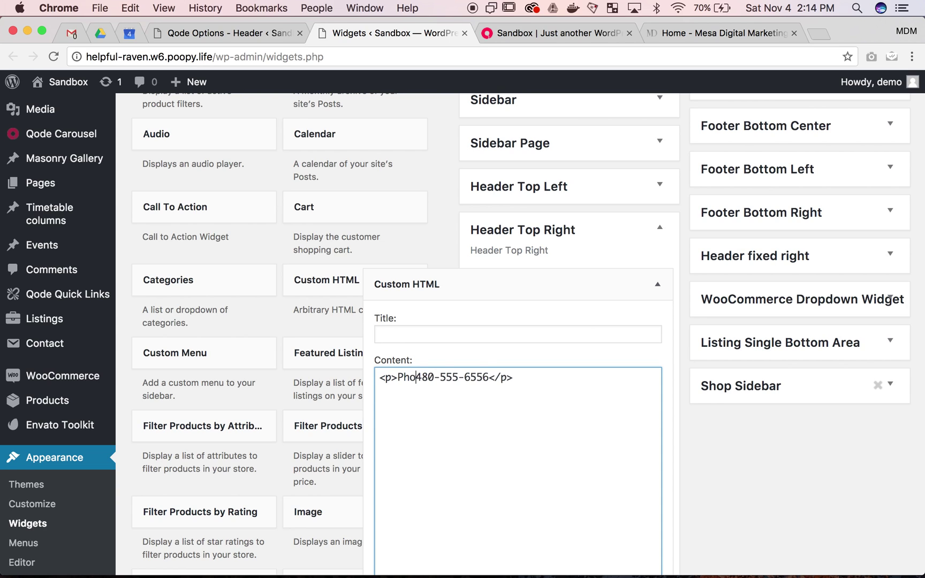
{"action": "scroll", "coordinate": [509, 457], "scroll_direction": "down", "scroll_amount": 5}
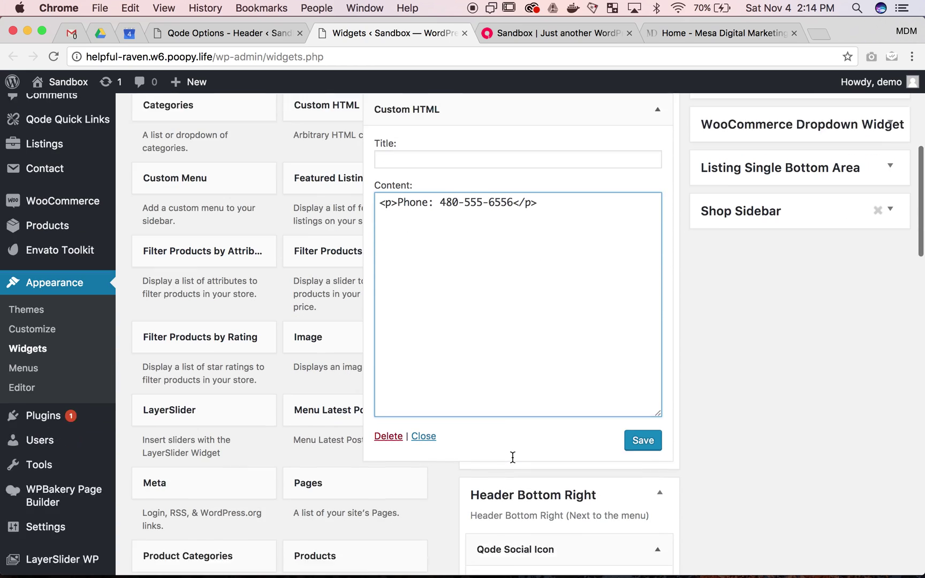
{"action": "left_click", "coordinate": [643, 403]}
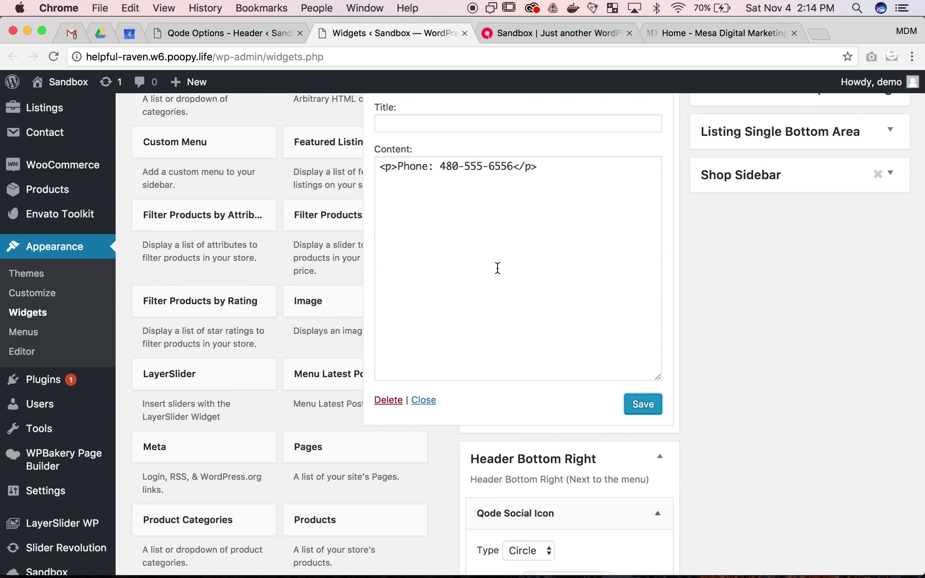
Add style="color: white;" to the paragraph tag, save, and collapse the widget and widget areas
{"action": "left_click", "coordinate": [393, 168]}
{"action": "type", "text": "style"}
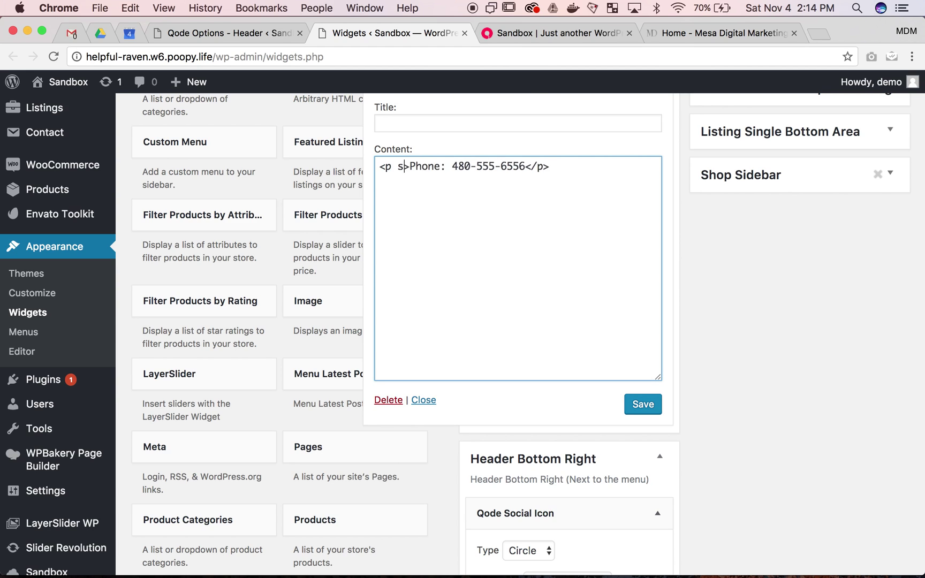
{"action": "type", "text": "=\"\""}
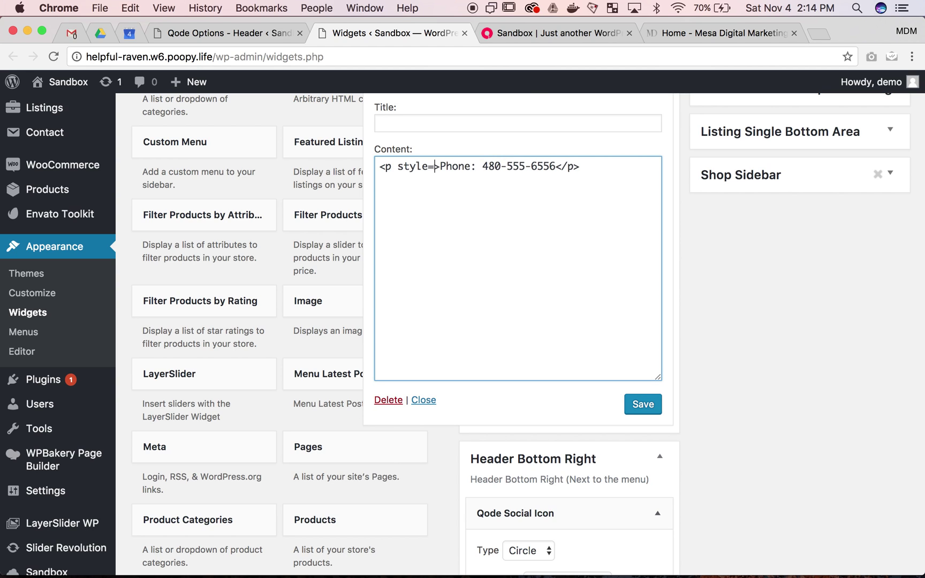
{"action": "type", "text": "color: white;"}
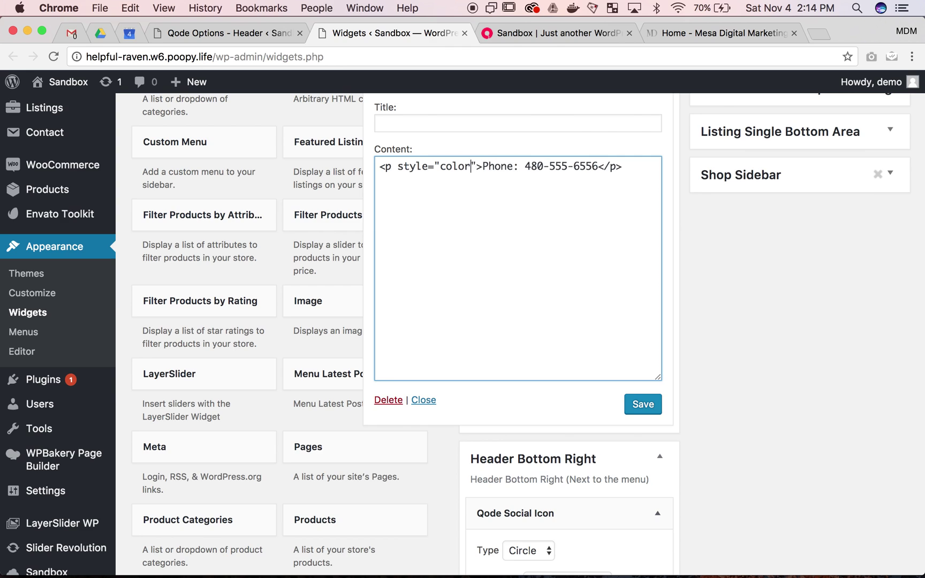
{"action": "left_click", "coordinate": [657, 402]}
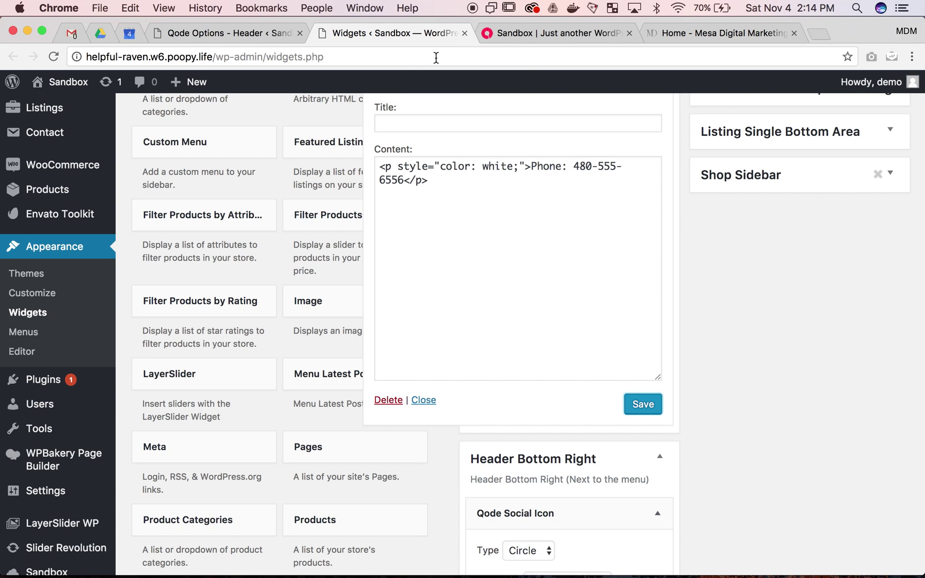
{"action": "scroll", "coordinate": [321, 375], "scroll_direction": "up", "scroll_amount": 5}
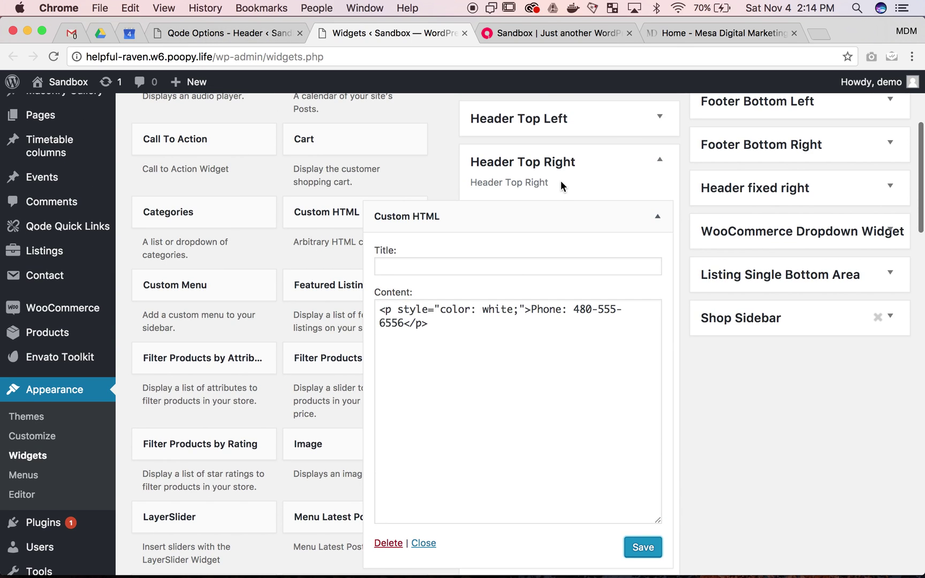
{"action": "left_click", "coordinate": [548, 209]}
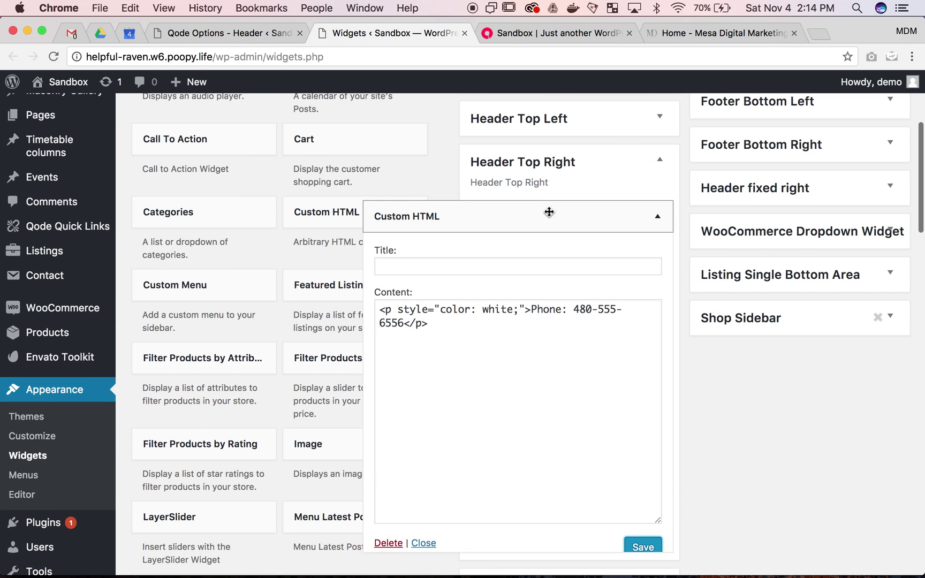
{"action": "left_click", "coordinate": [531, 162]}
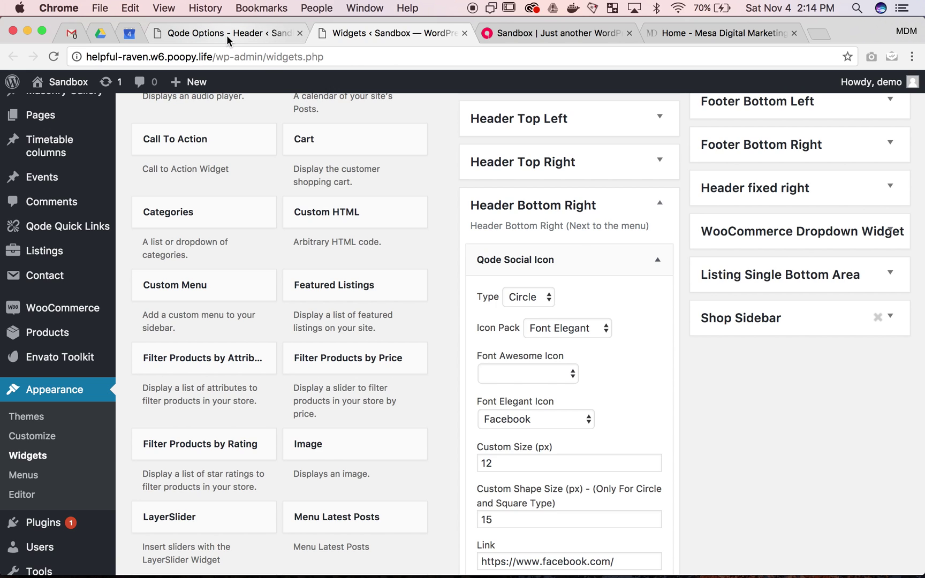
{"action": "left_click", "coordinate": [576, 252]}
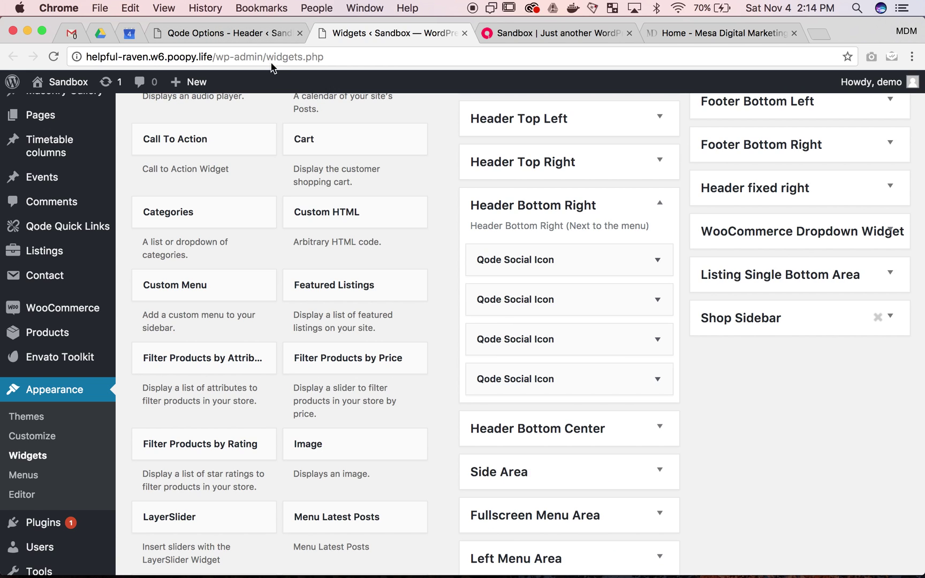
In Qode Options > Header, set Show Header Top Area and Hide on Scroll to Yes
{"action": "left_click", "coordinate": [234, 35]}
{"action": "scroll", "coordinate": [297, 244], "scroll_direction": "up", "scroll_amount": 5}
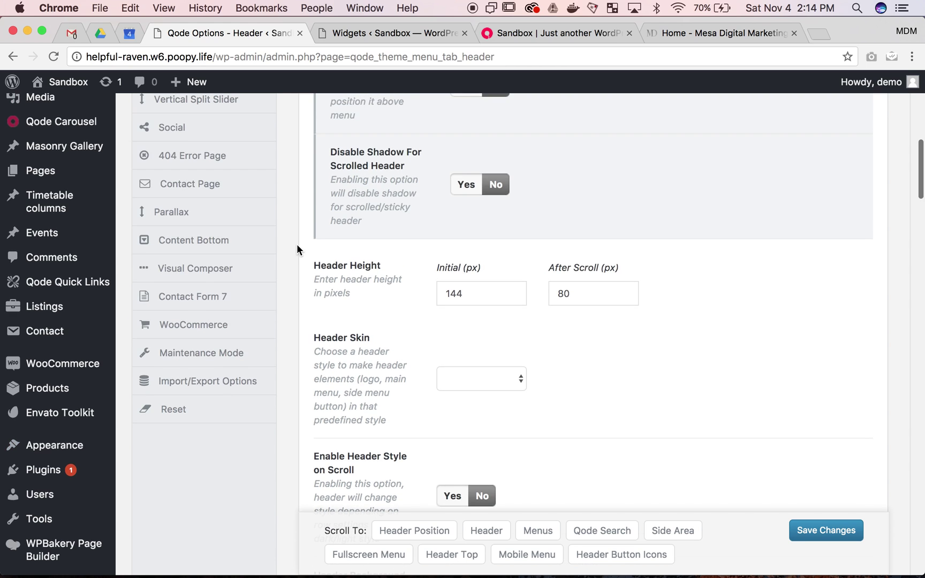
{"action": "key", "text": "ctrl+f"}
{"action": "type", "text": "hea"}
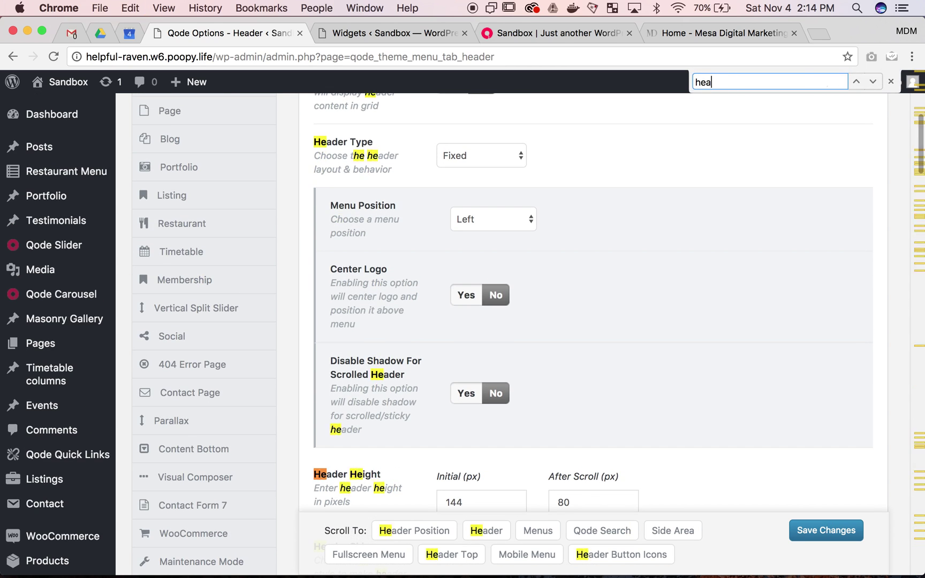
{"action": "type", "text": "der top"}
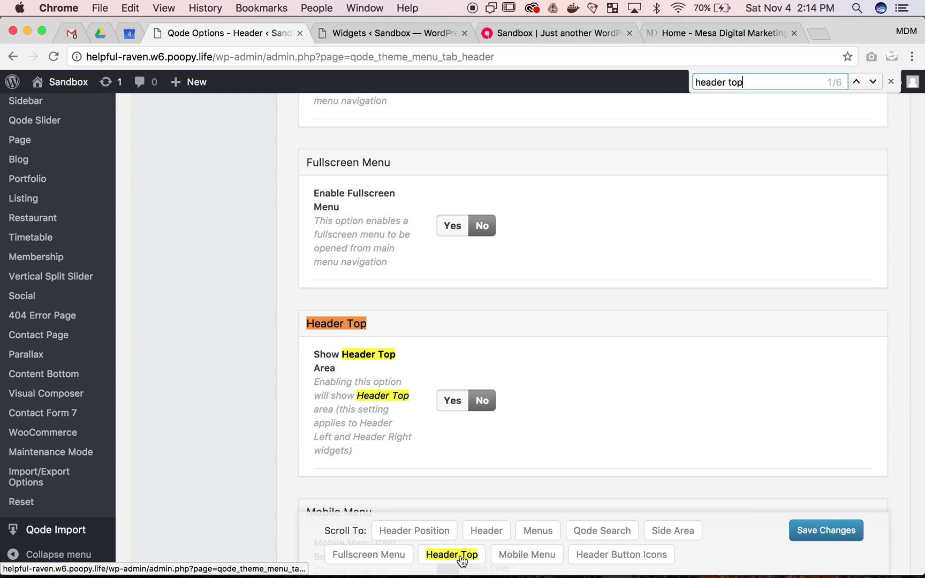
{"action": "scroll", "coordinate": [304, 380], "scroll_direction": "down", "scroll_amount": 3}
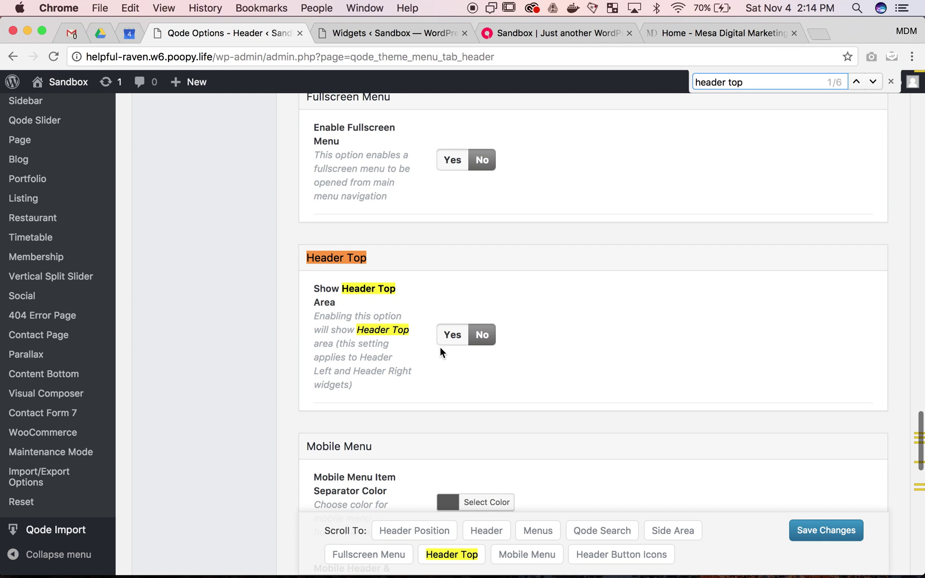
{"action": "left_click", "coordinate": [456, 339]}
{"action": "scroll", "coordinate": [601, 333], "scroll_direction": "down", "scroll_amount": 5}
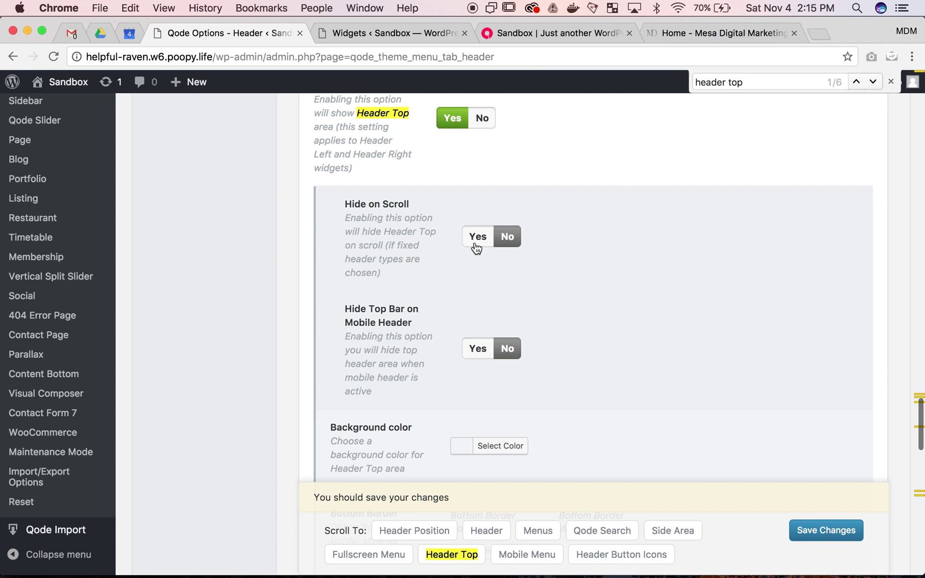
{"action": "left_click", "coordinate": [476, 243]}
Save the changed Header options with Save Changes
{"action": "scroll", "coordinate": [316, 271], "scroll_direction": "down", "scroll_amount": 2}
{"action": "scroll", "coordinate": [315, 271], "scroll_direction": "down", "scroll_amount": 2}
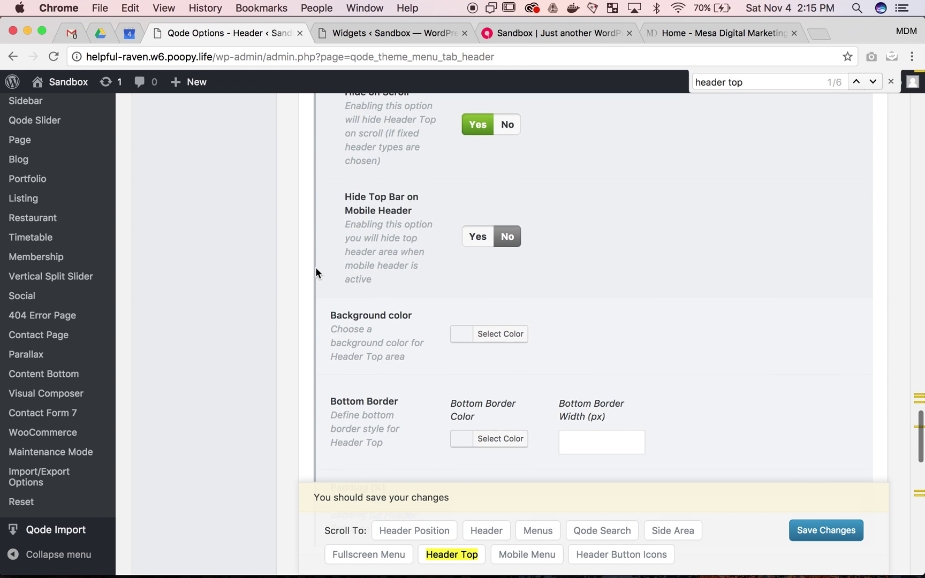
{"action": "scroll", "coordinate": [322, 250], "scroll_direction": "down", "scroll_amount": 1}
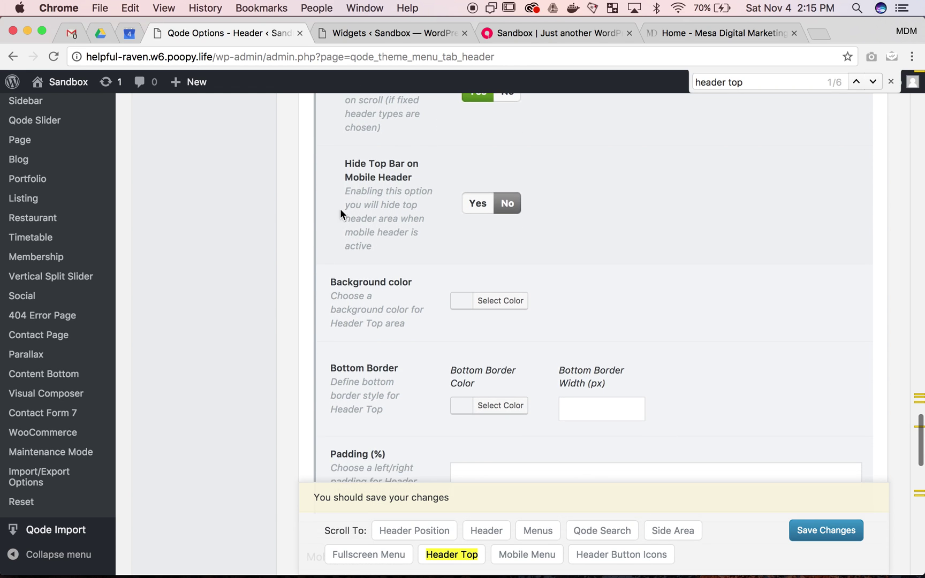
{"action": "scroll", "coordinate": [380, 248], "scroll_direction": "down", "scroll_amount": 1}
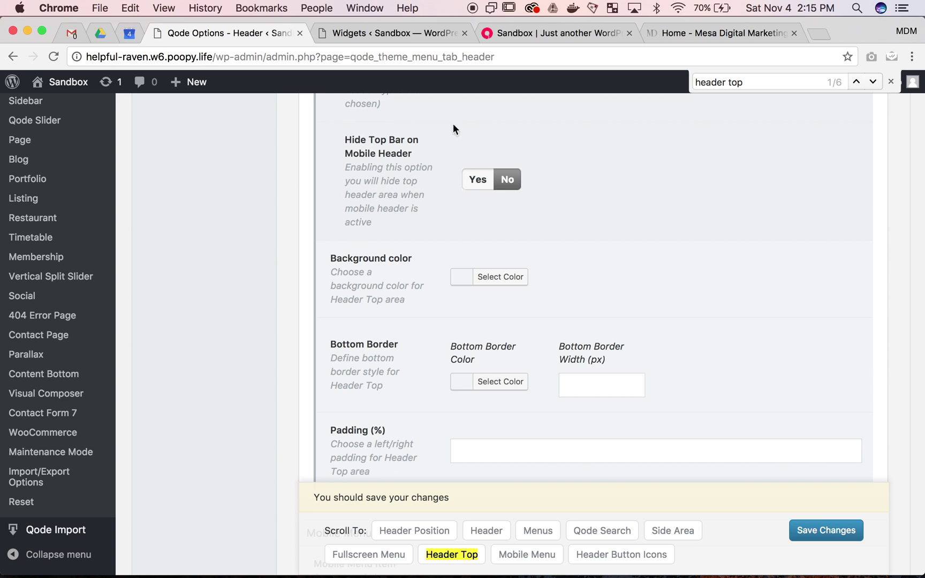
{"action": "scroll", "coordinate": [321, 214], "scroll_direction": "down", "scroll_amount": 2}
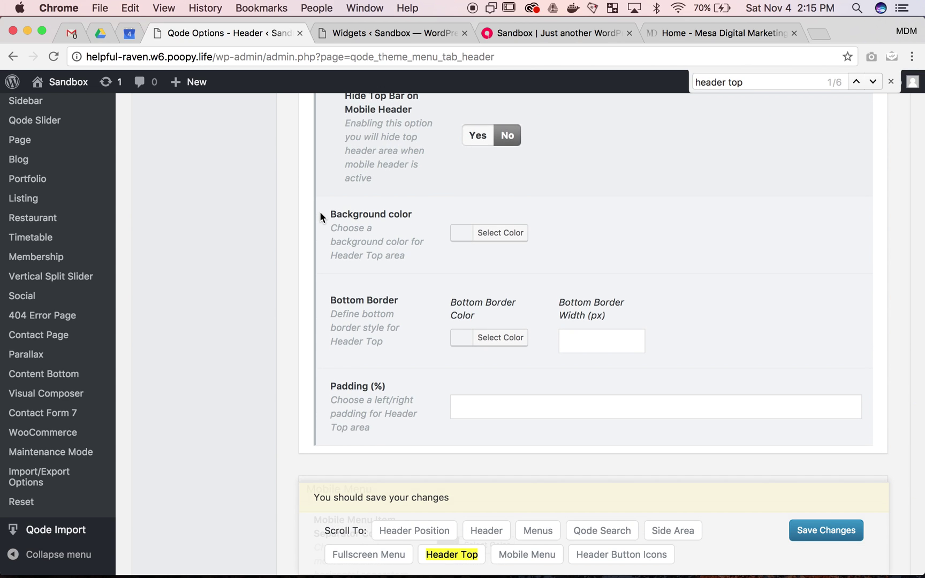
{"action": "scroll", "coordinate": [315, 255], "scroll_direction": "down", "scroll_amount": 2}
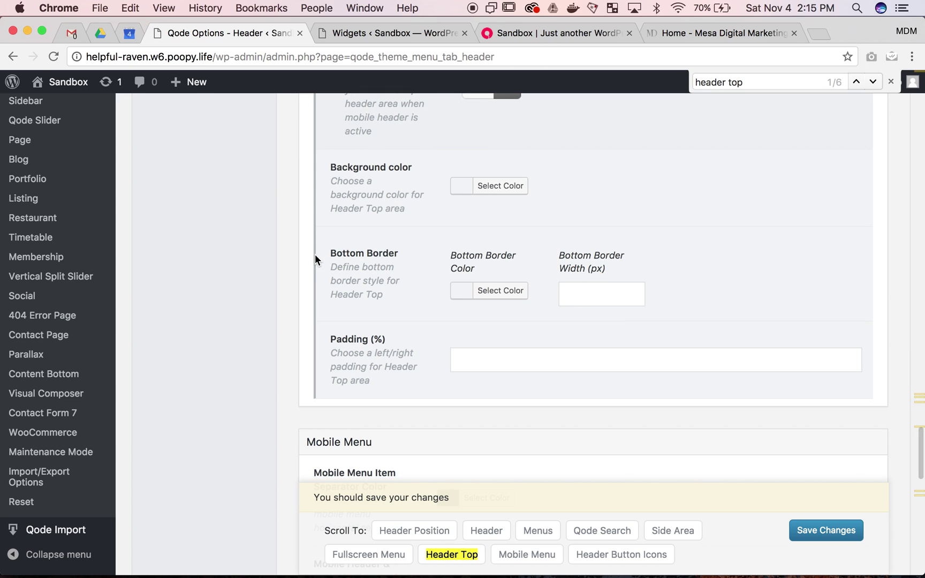
{"action": "scroll", "coordinate": [315, 254], "scroll_direction": "up", "scroll_amount": 5}
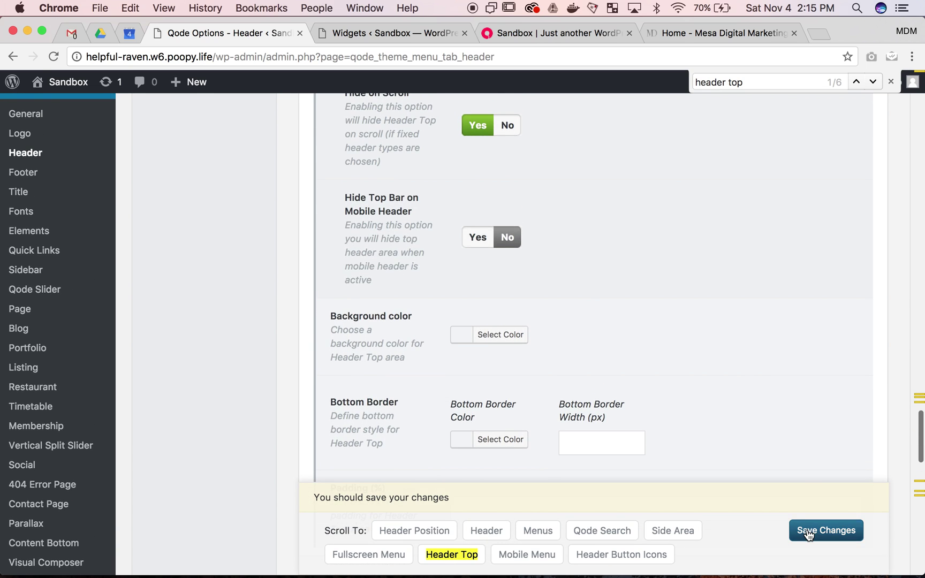
{"action": "left_click", "coordinate": [808, 531]}
Visit the live site's Contact page and home page, then return to the Widgets admin page
{"action": "left_click", "coordinate": [526, 34]}
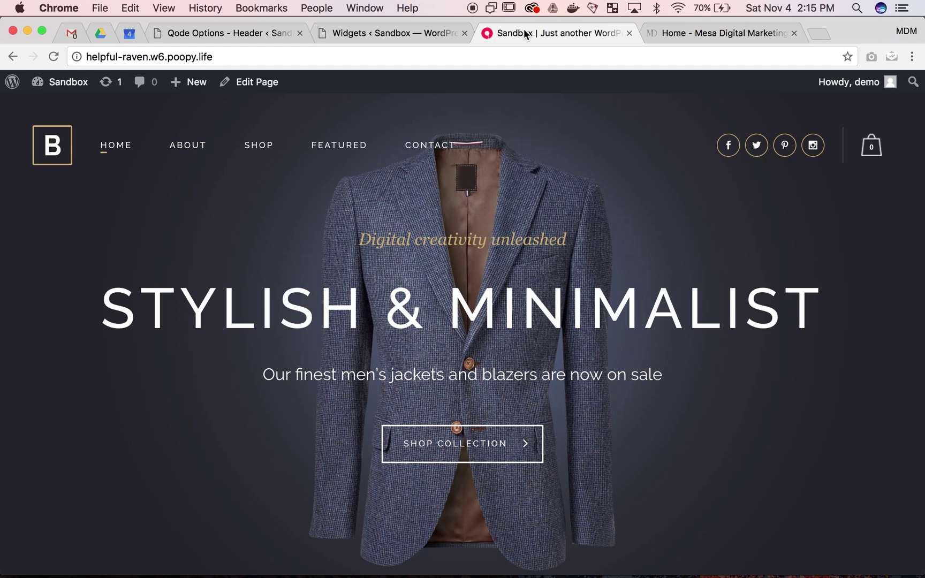
{"action": "left_click", "coordinate": [443, 207]}
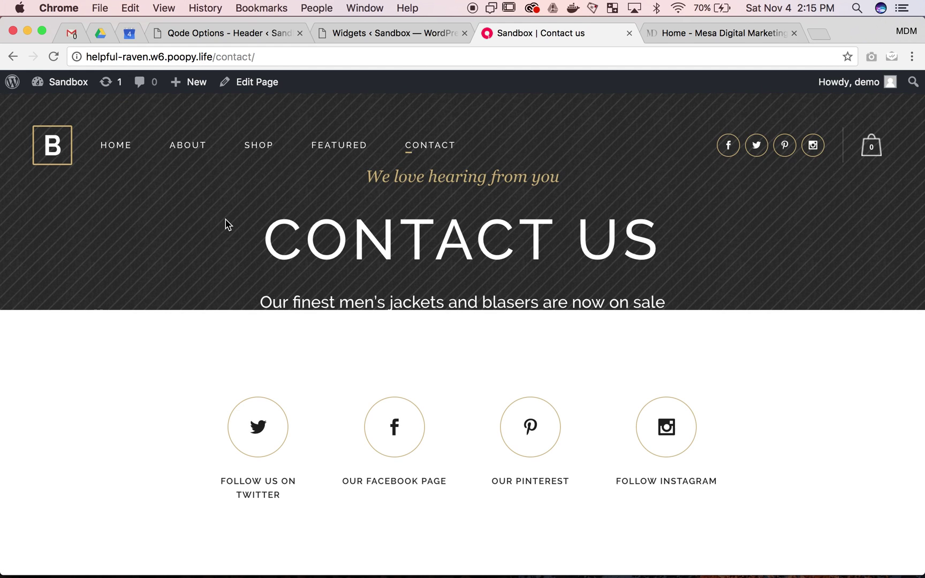
{"action": "left_click", "coordinate": [139, 186]}
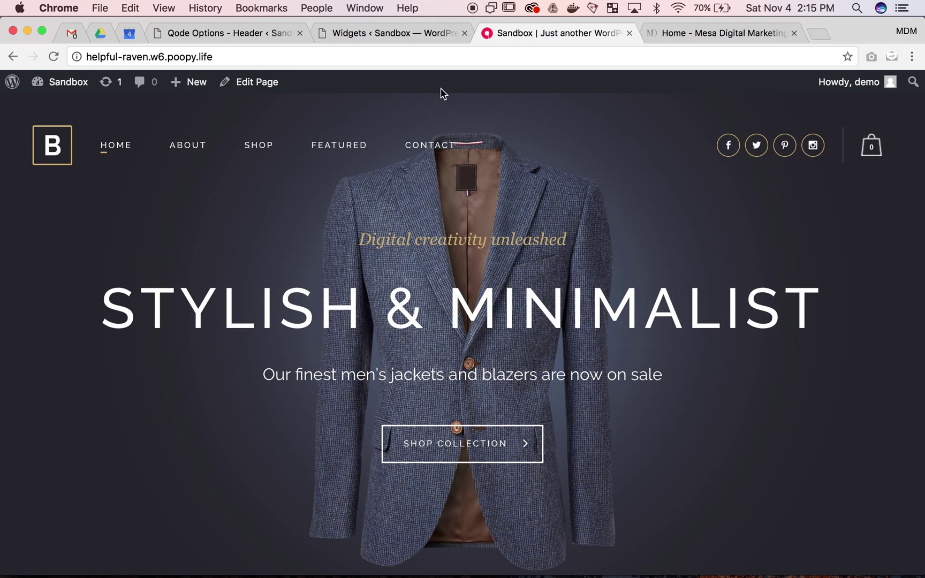
{"action": "left_click", "coordinate": [390, 31]}
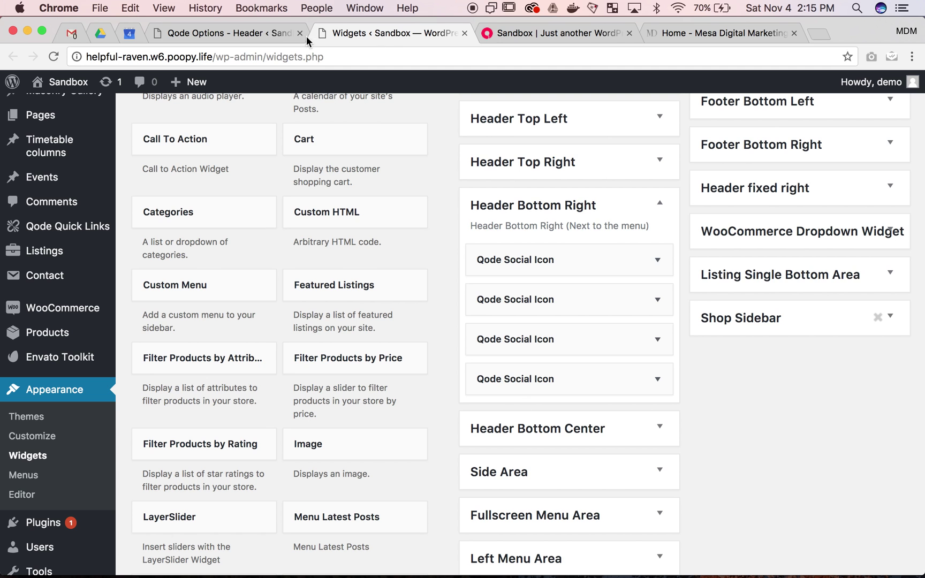
Expand Header Top Right to check its widget and collapse Header Bottom Right
{"action": "left_click", "coordinate": [543, 174]}
{"action": "scroll", "coordinate": [545, 175], "scroll_direction": "up", "scroll_amount": 1}
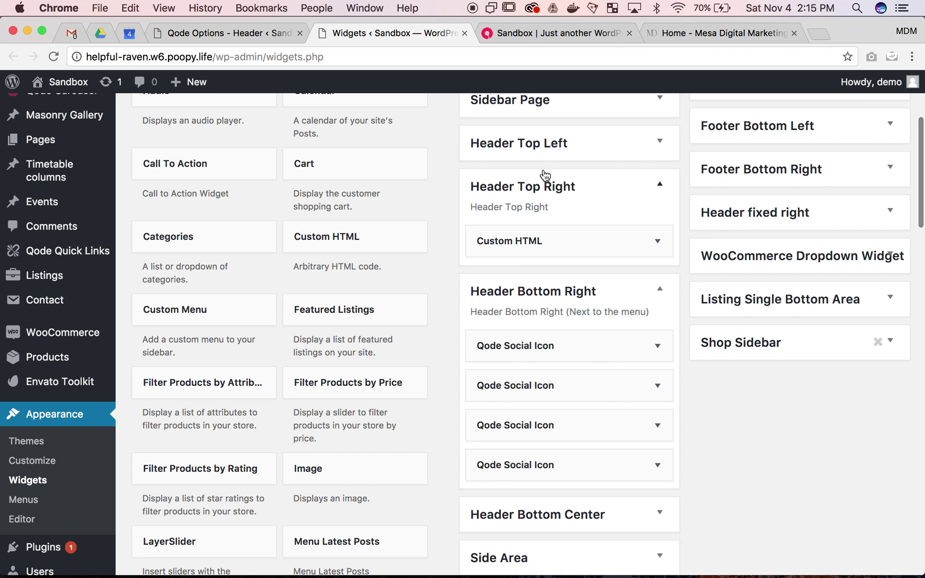
{"action": "left_click", "coordinate": [561, 291]}
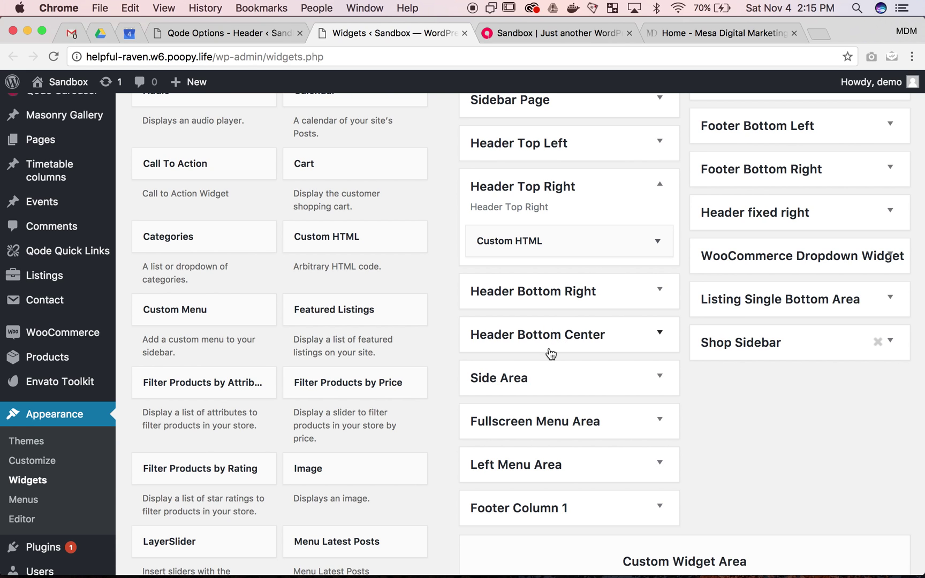
{"action": "scroll", "coordinate": [549, 353], "scroll_direction": "up", "scroll_amount": 5}
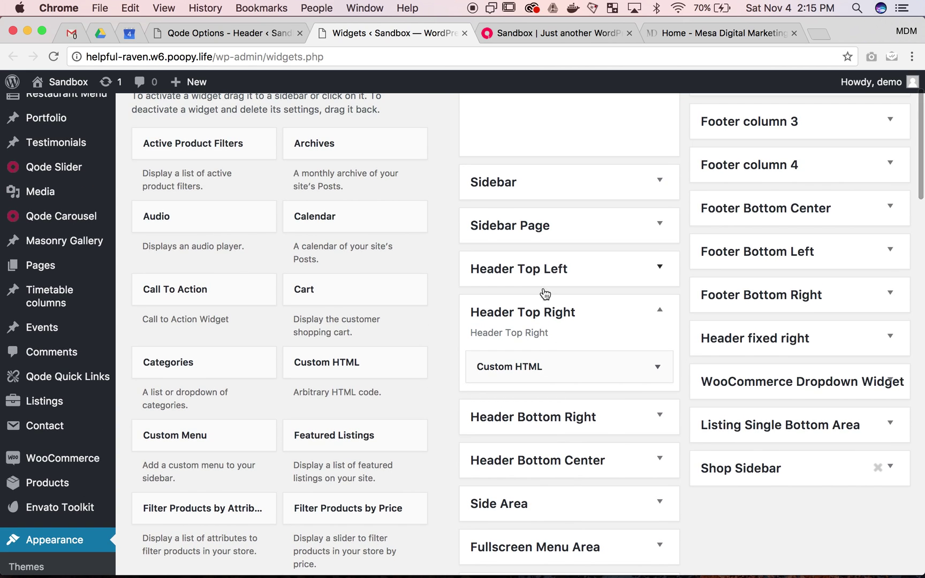
In the Qode header options, highlight the note about Header Left and Header Right widgets
{"action": "left_click", "coordinate": [204, 40]}
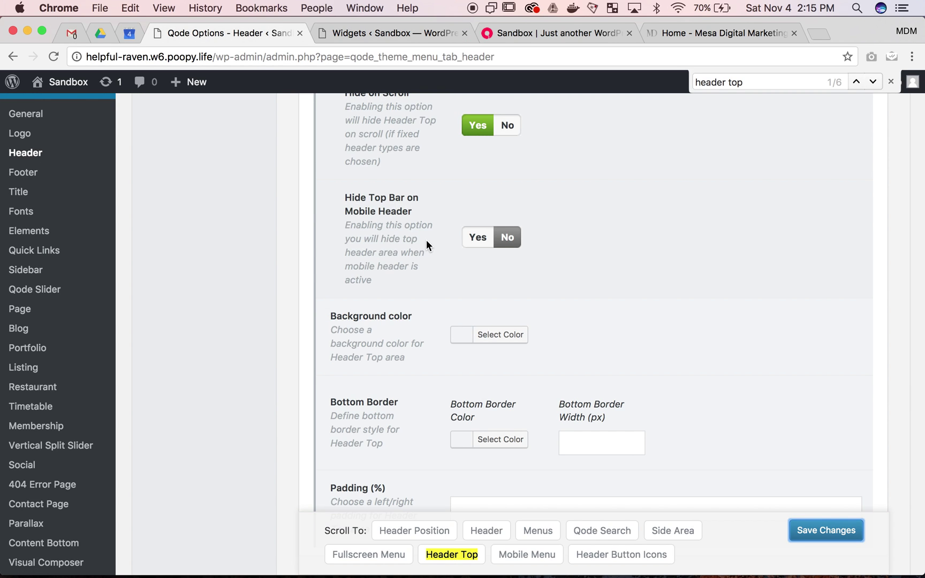
{"action": "scroll", "coordinate": [368, 244], "scroll_direction": "up", "scroll_amount": 3}
{"action": "scroll", "coordinate": [368, 243], "scroll_direction": "up", "scroll_amount": 2}
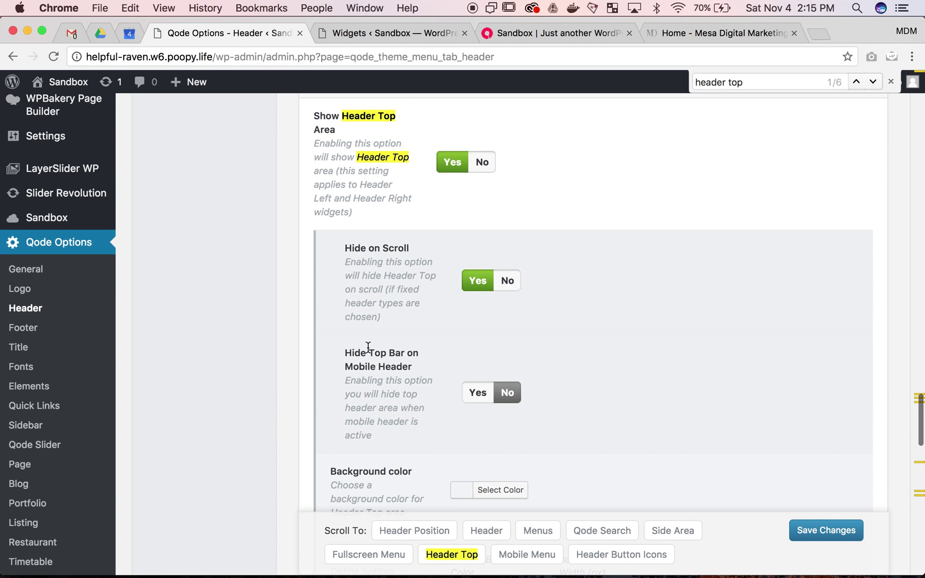
{"action": "scroll", "coordinate": [368, 347], "scroll_direction": "up", "scroll_amount": 2}
{"action": "scroll", "coordinate": [378, 393], "scroll_direction": "down", "scroll_amount": 1}
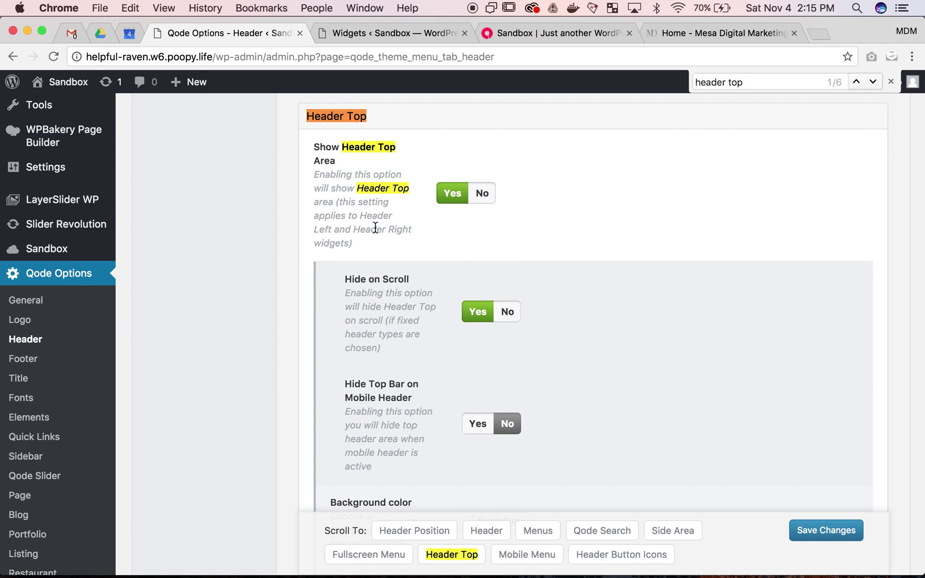
{"action": "left_click_drag", "start_coordinate": [362, 215], "coordinate": [406, 230]}
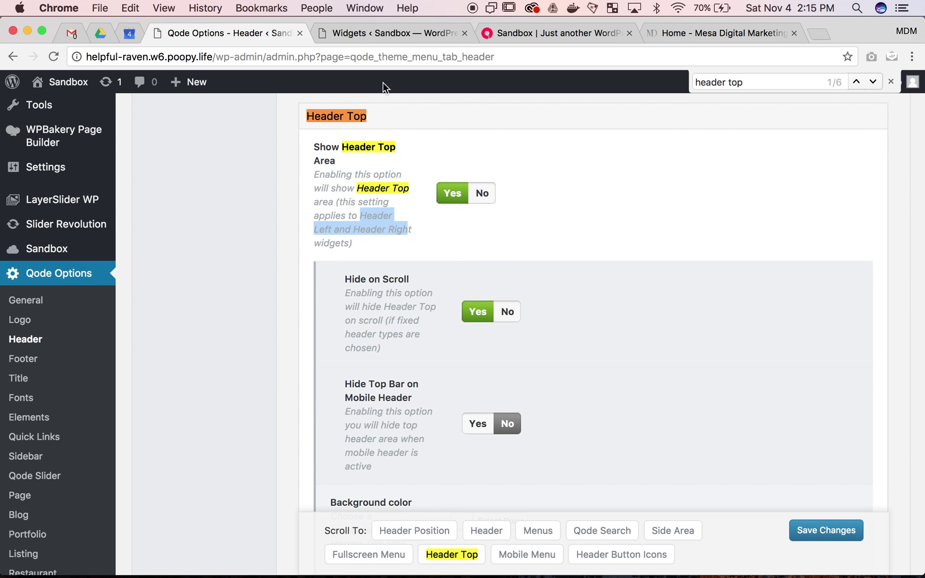
Compare the header options with the Widgets page, scrolling to the Header Top Right area
{"action": "left_click", "coordinate": [396, 35]}
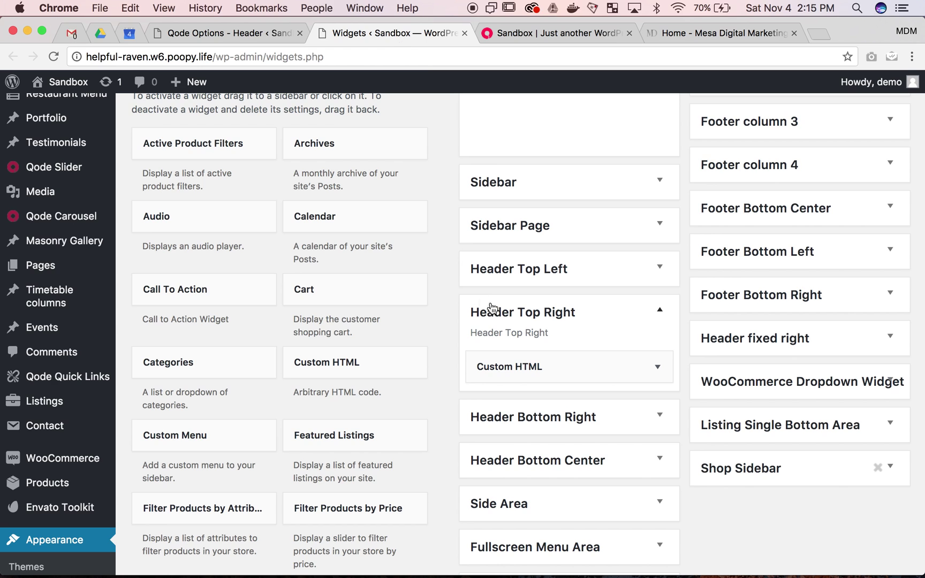
{"action": "scroll", "coordinate": [443, 379], "scroll_direction": "down", "scroll_amount": 3}
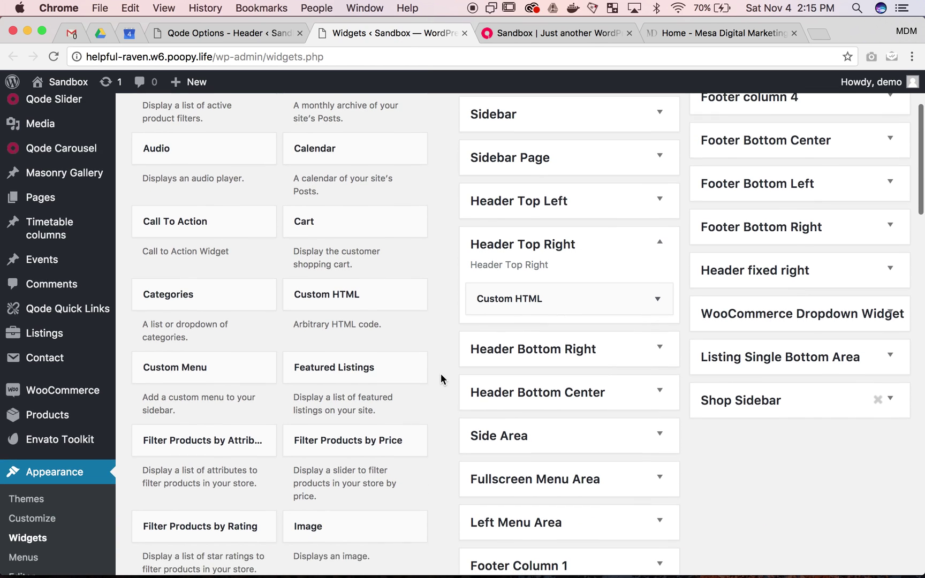
{"action": "scroll", "coordinate": [430, 347], "scroll_direction": "down", "scroll_amount": 2}
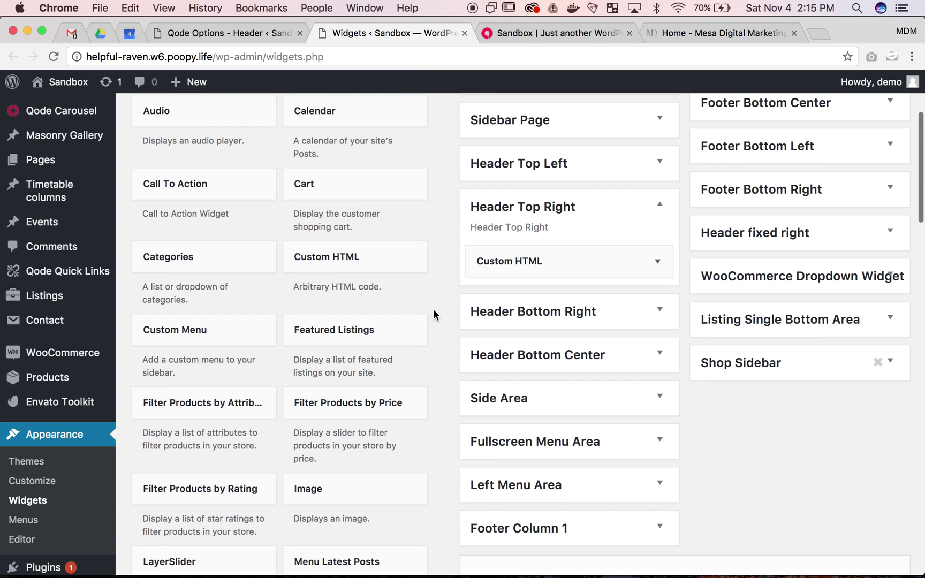
{"action": "scroll", "coordinate": [434, 315], "scroll_direction": "down", "scroll_amount": 1}
{"action": "left_click", "coordinate": [236, 36]}
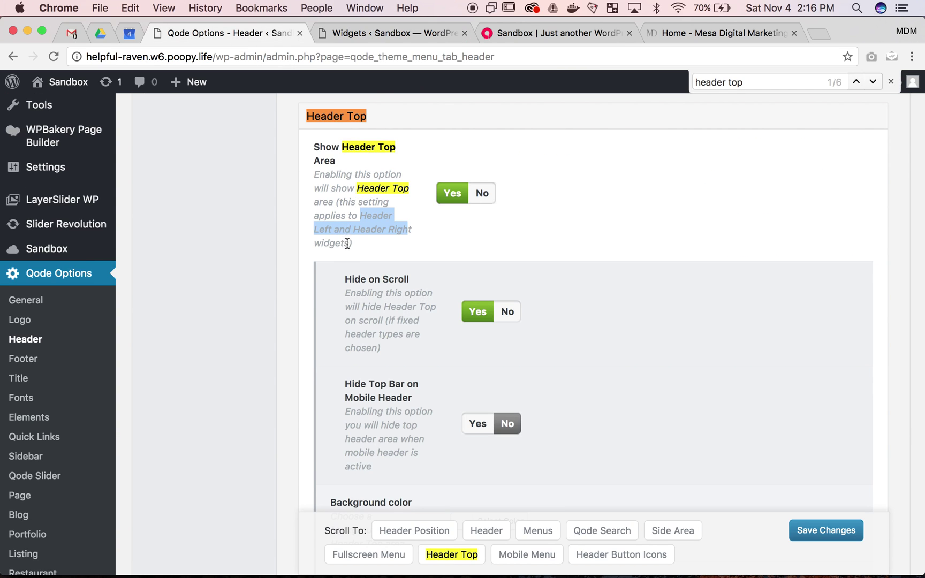
{"action": "left_click", "coordinate": [361, 35]}
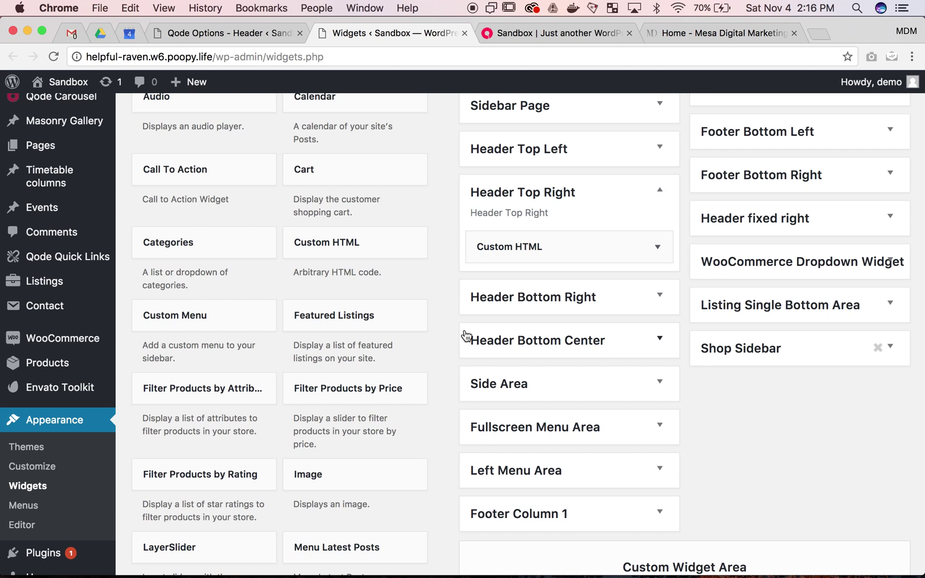
{"action": "scroll", "coordinate": [416, 401], "scroll_direction": "up", "scroll_amount": 5}
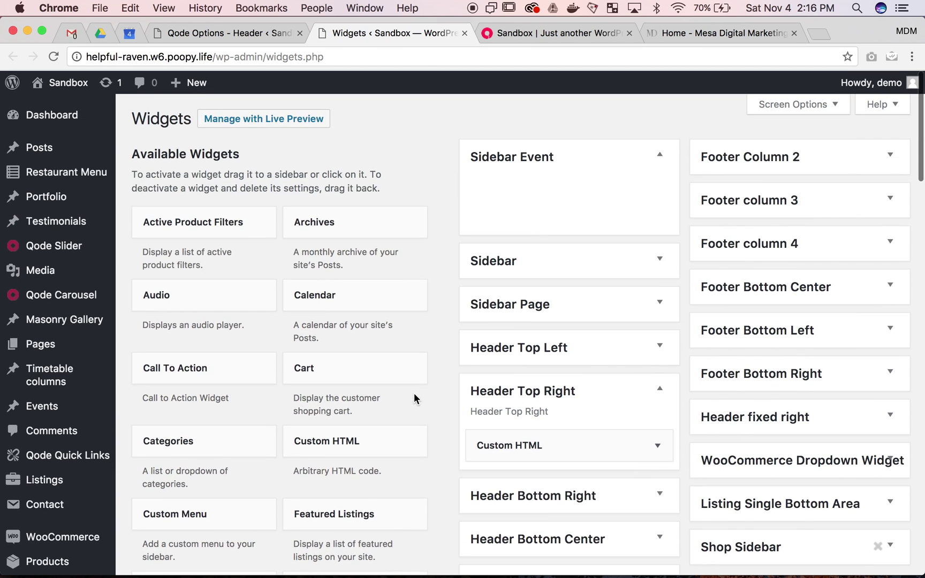
{"action": "scroll", "coordinate": [415, 399], "scroll_direction": "down", "scroll_amount": 2}
{"action": "scroll", "coordinate": [415, 399], "scroll_direction": "down", "scroll_amount": 5}
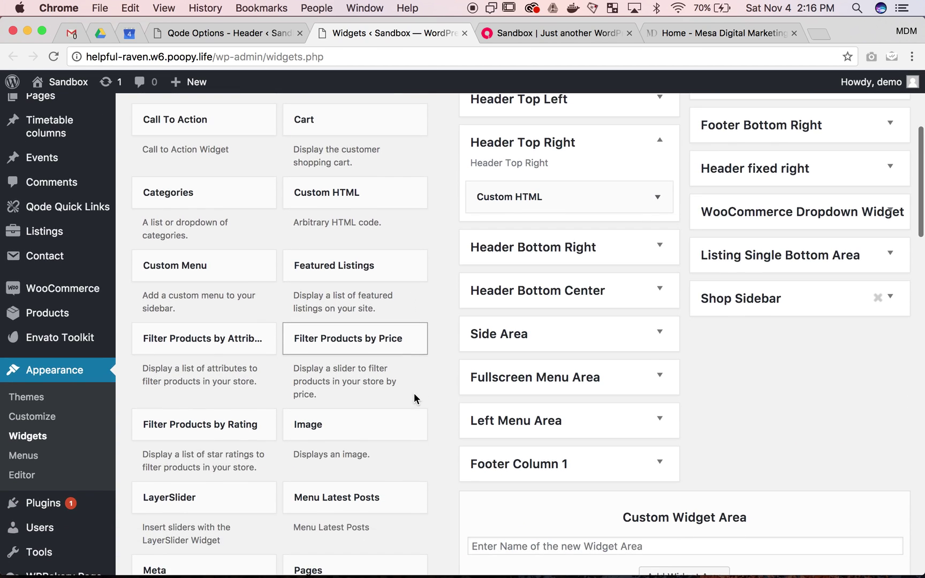
{"action": "scroll", "coordinate": [415, 398], "scroll_direction": "up", "scroll_amount": 3}
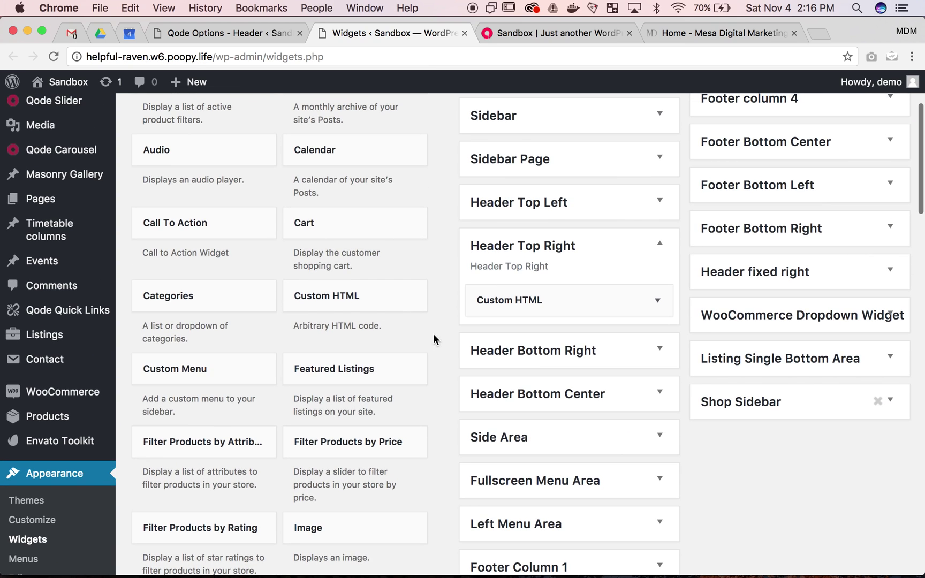
Re-save the Header Top Right Custom HTML widget and glance at the live homepage
{"action": "left_click", "coordinate": [486, 301]}
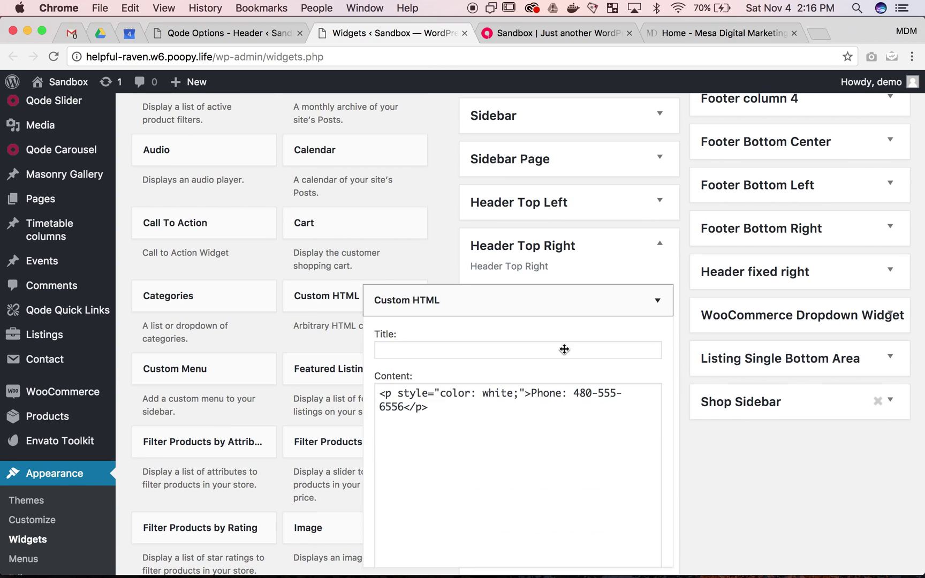
{"action": "scroll", "coordinate": [664, 445], "scroll_direction": "down", "scroll_amount": 5}
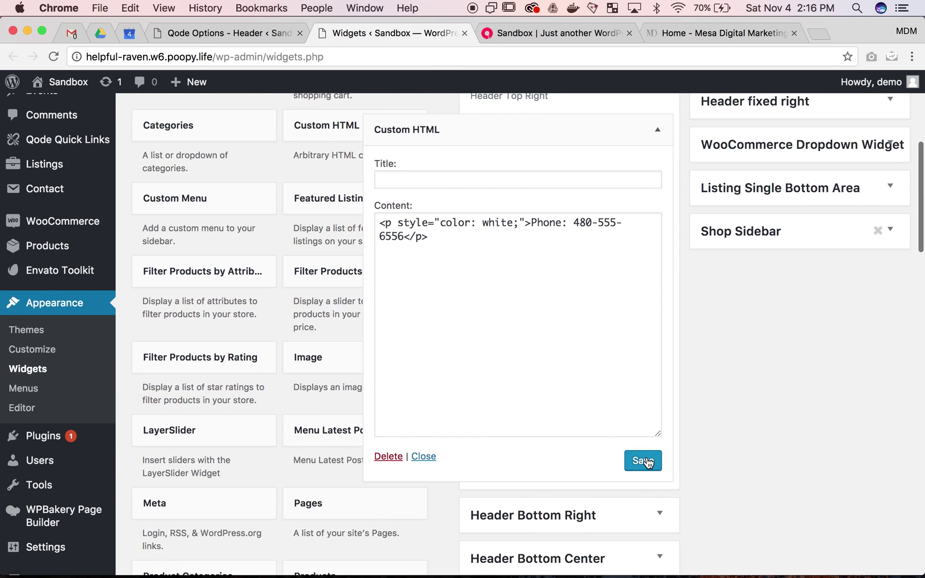
{"action": "left_click", "coordinate": [645, 461]}
{"action": "left_click", "coordinate": [536, 33]}
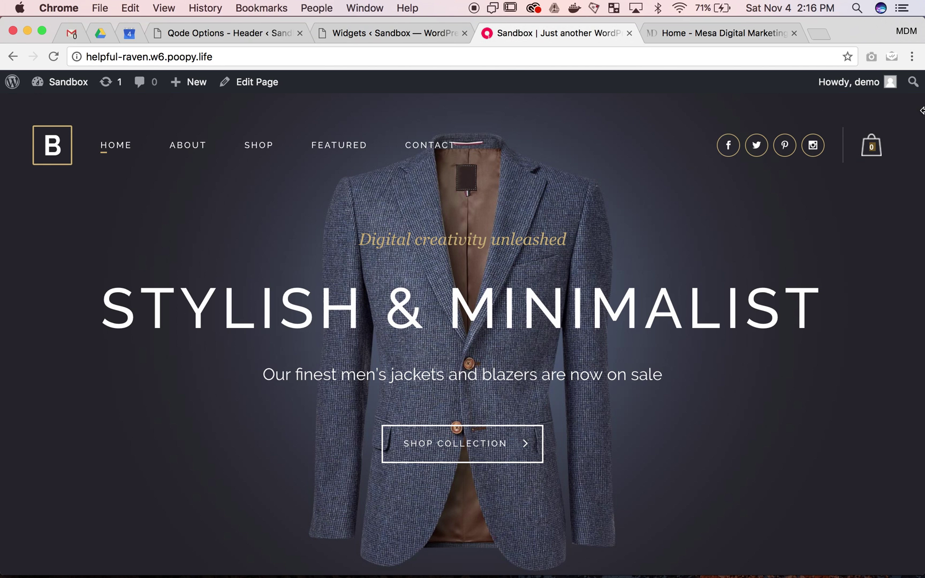
{"action": "left_click", "coordinate": [381, 35]}
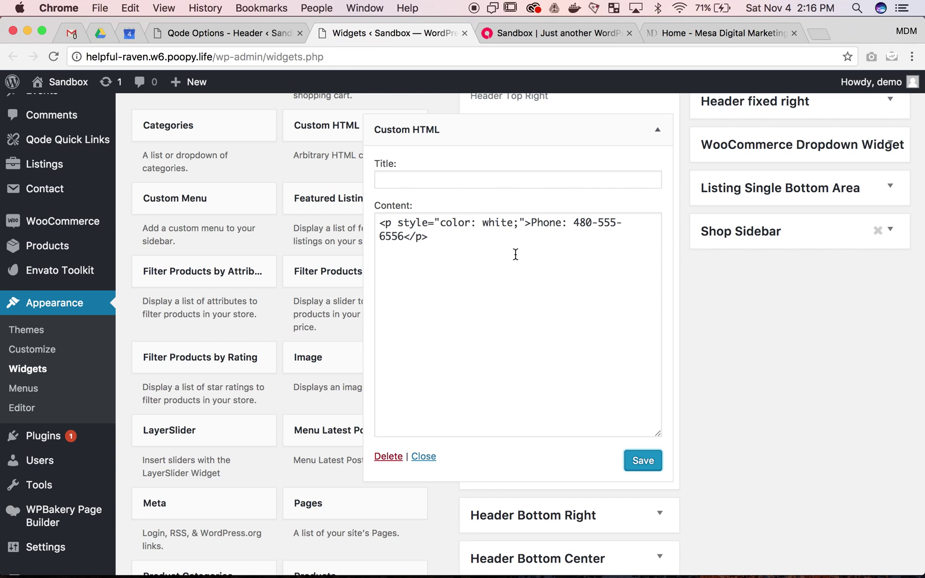
Save the Qode Header options again and reload the live homepage to see the changes
{"action": "left_click", "coordinate": [250, 42]}
{"action": "left_click", "coordinate": [265, 235]}
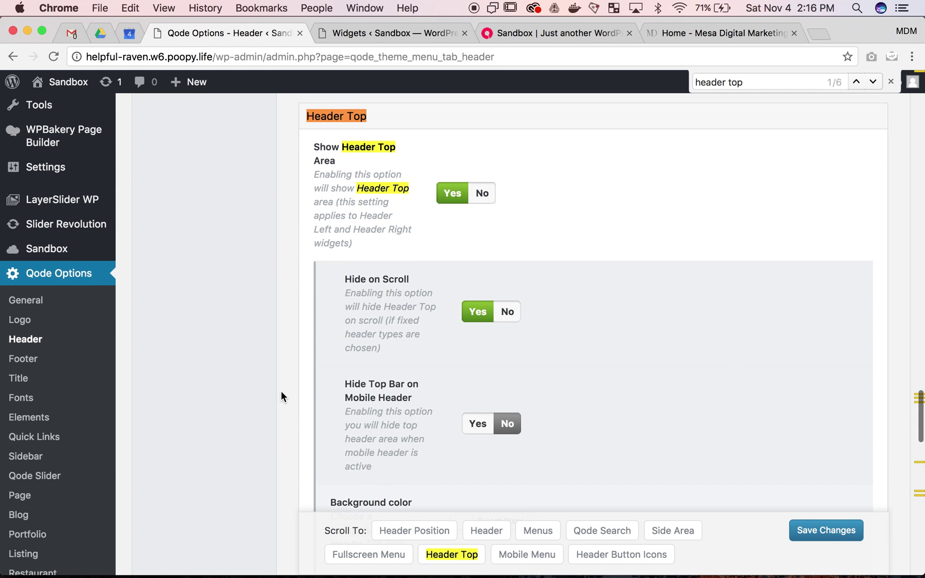
{"action": "scroll", "coordinate": [280, 390], "scroll_direction": "up", "scroll_amount": 1}
{"action": "scroll", "coordinate": [301, 340], "scroll_direction": "down", "scroll_amount": 5}
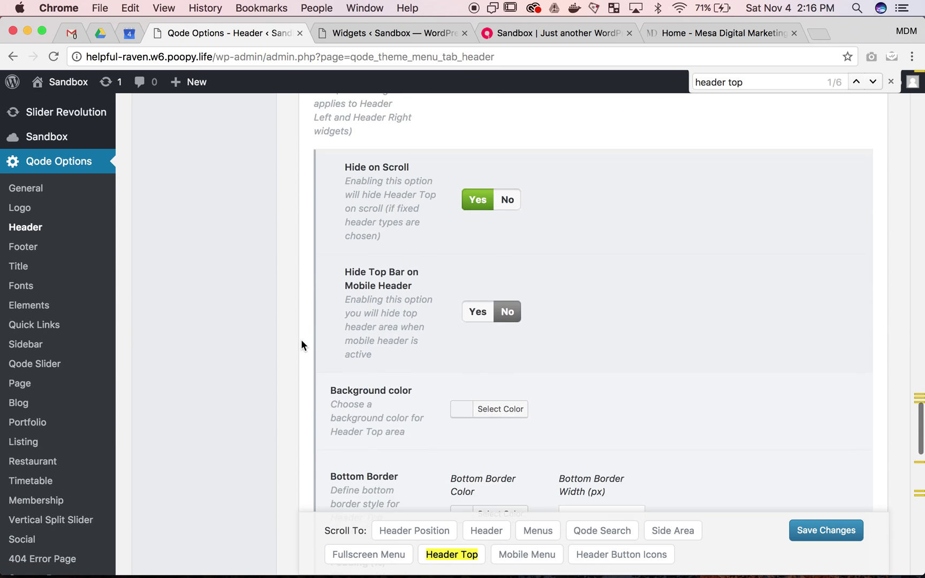
{"action": "scroll", "coordinate": [301, 342], "scroll_direction": "down", "scroll_amount": 3}
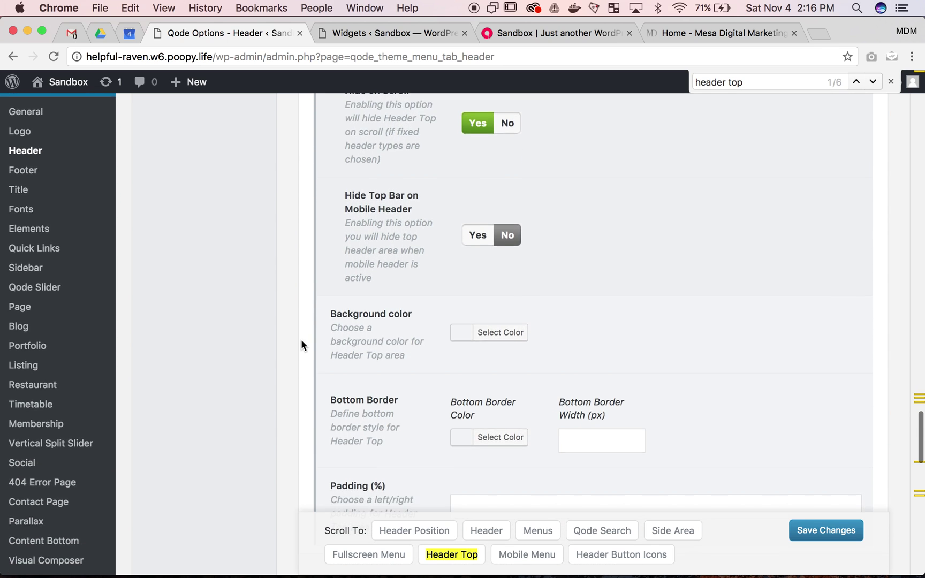
{"action": "scroll", "coordinate": [301, 340], "scroll_direction": "down", "scroll_amount": 3}
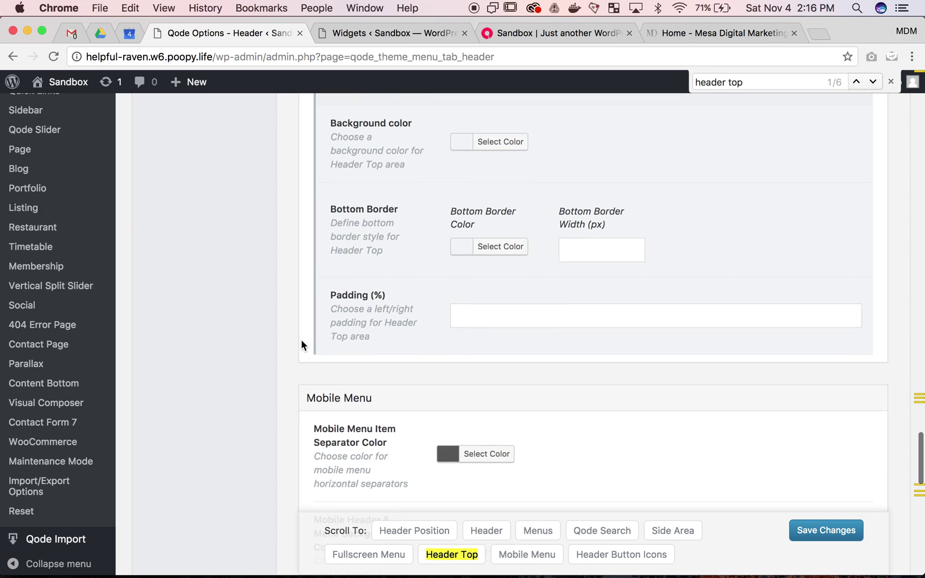
{"action": "scroll", "coordinate": [301, 339], "scroll_direction": "up", "scroll_amount": 4}
{"action": "left_click", "coordinate": [826, 532]}
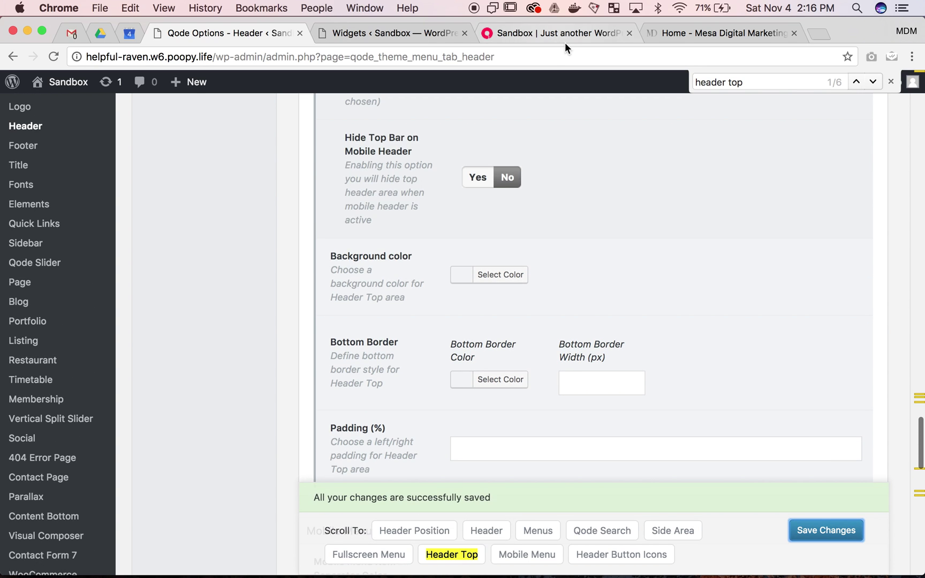
{"action": "left_click", "coordinate": [554, 33]}
{"action": "key", "text": "super+r"}
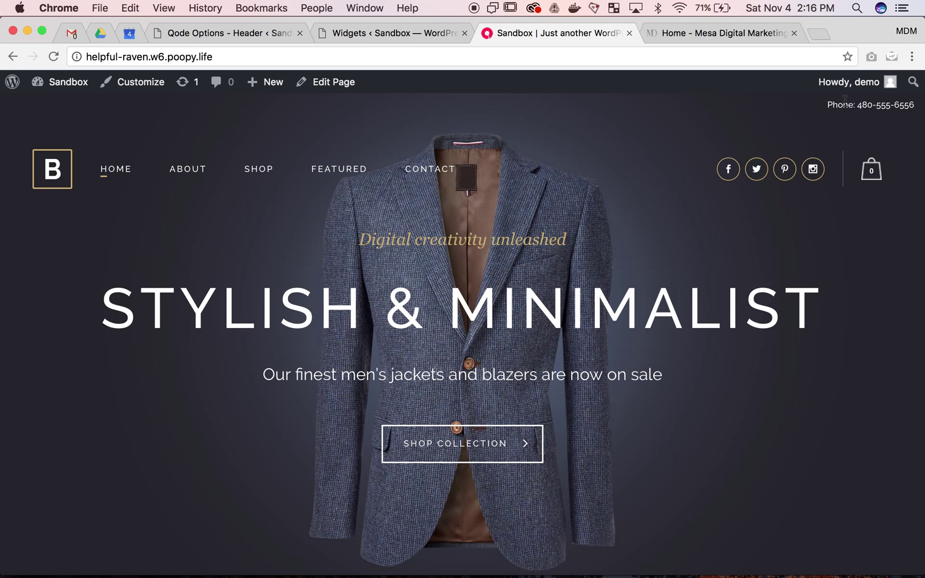
Highlight the new white phone line above the header to confirm it, then dismiss the browser menu
{"action": "left_click_drag", "start_coordinate": [845, 101], "coordinate": [907, 116]}
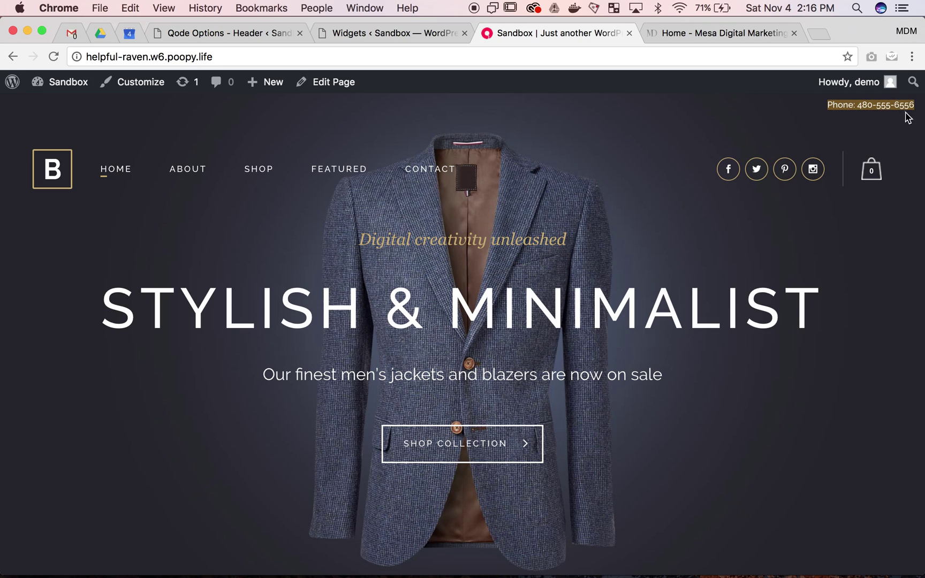
{"action": "left_click", "coordinate": [695, 123]}
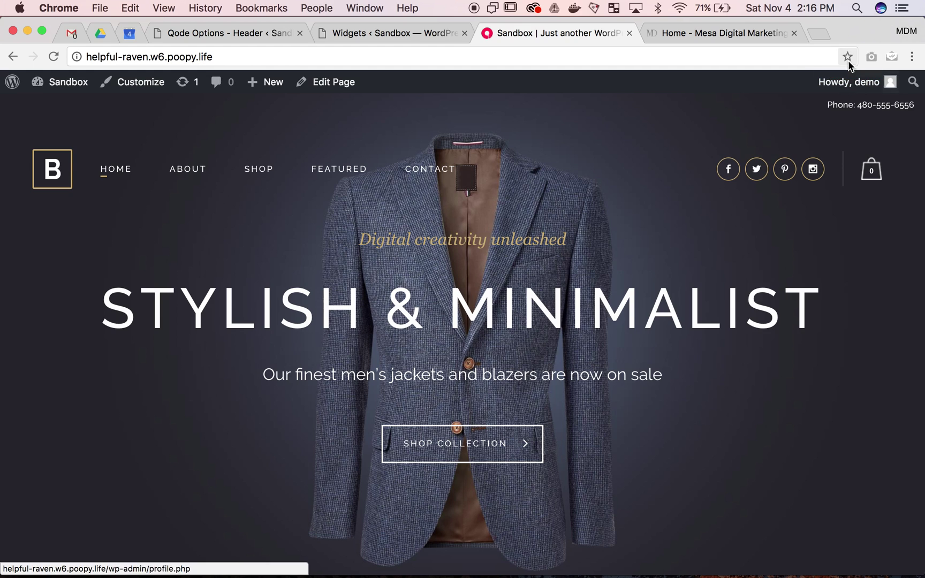
{"action": "left_click", "coordinate": [912, 57]}
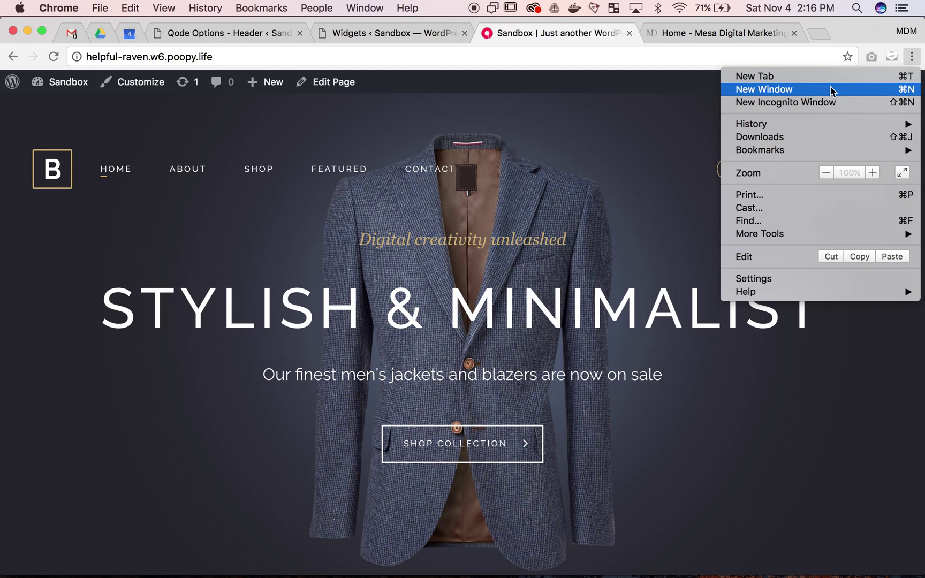
{"action": "left_click", "coordinate": [534, 107]}
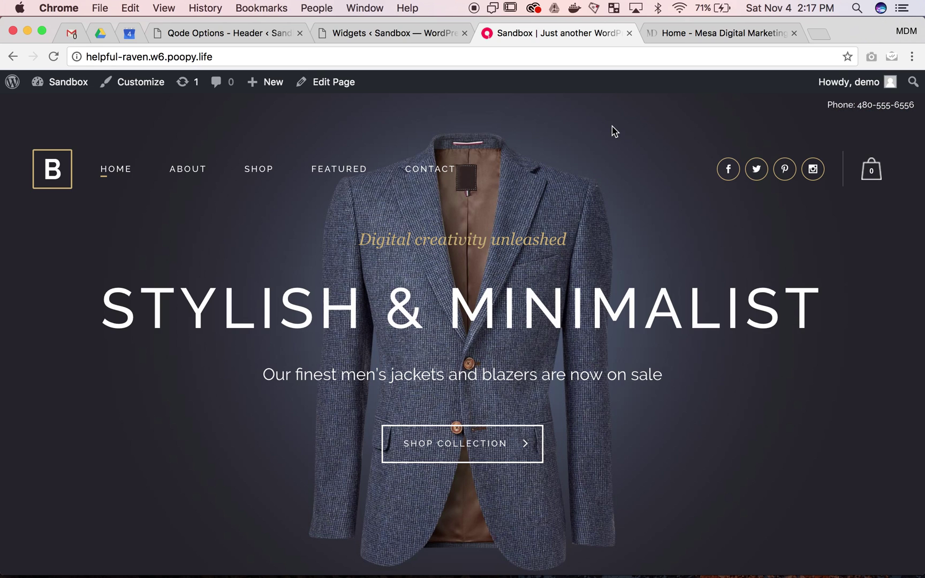
Flip through the Widgets and Header Top options tabs, then return to the live homepage
{"action": "left_click", "coordinate": [378, 37]}
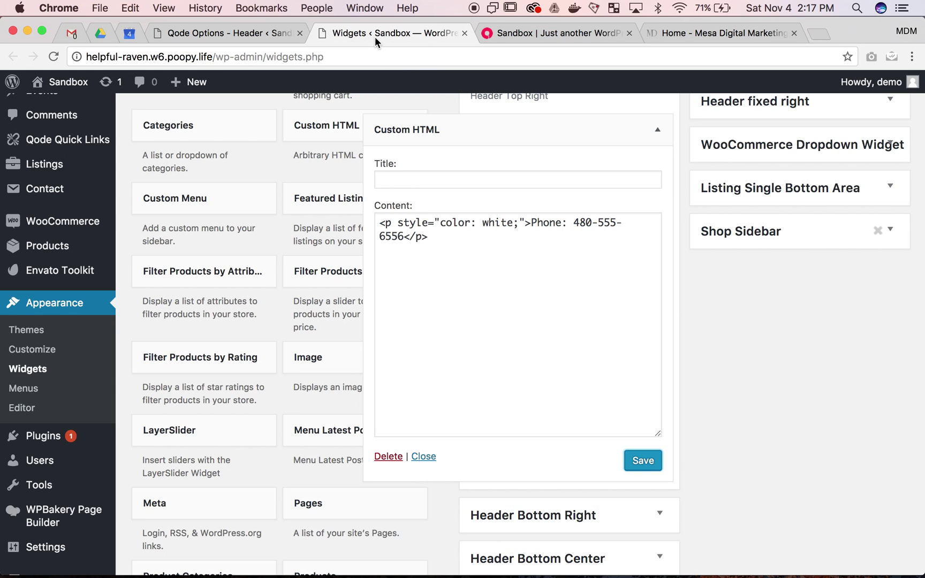
{"action": "left_click", "coordinate": [213, 36]}
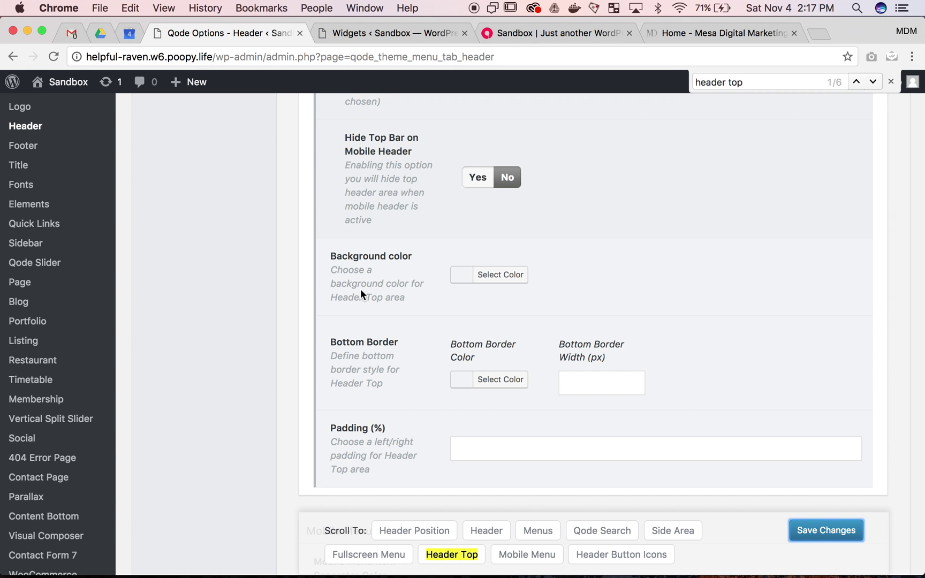
{"action": "left_click", "coordinate": [356, 33]}
{"action": "left_click", "coordinate": [531, 32]}
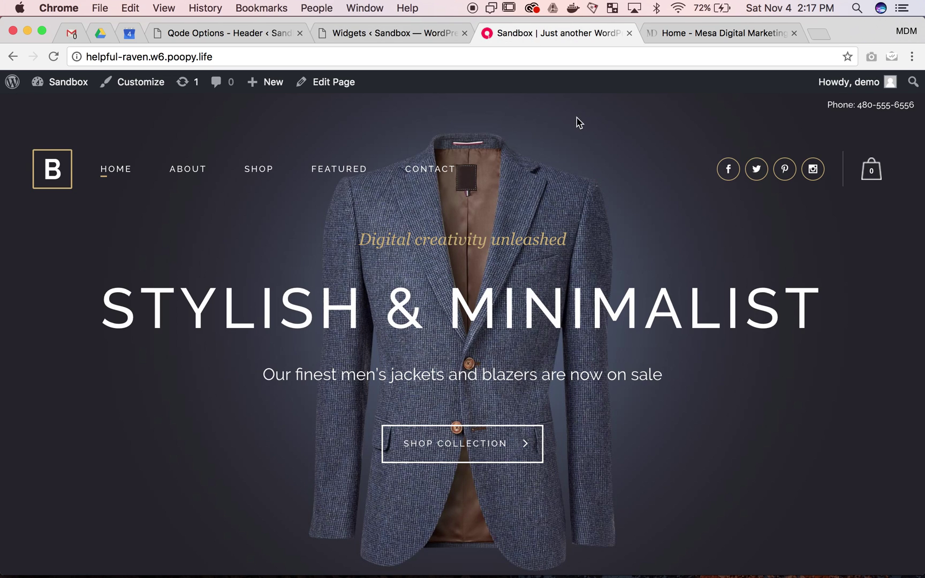
{"action": "scroll", "coordinate": [593, 203], "scroll_direction": "down", "scroll_amount": 8}
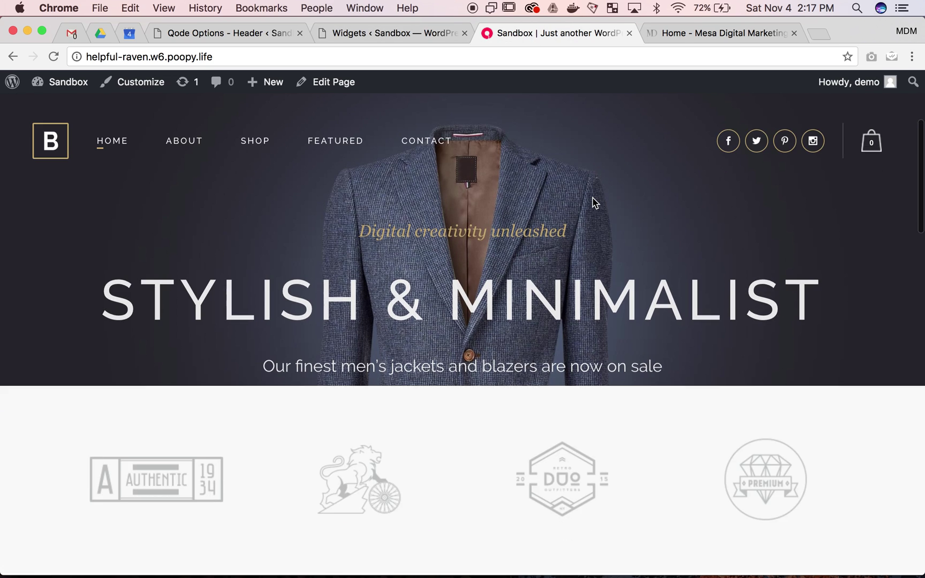
{"action": "scroll", "coordinate": [592, 198], "scroll_direction": "down", "scroll_amount": 5}
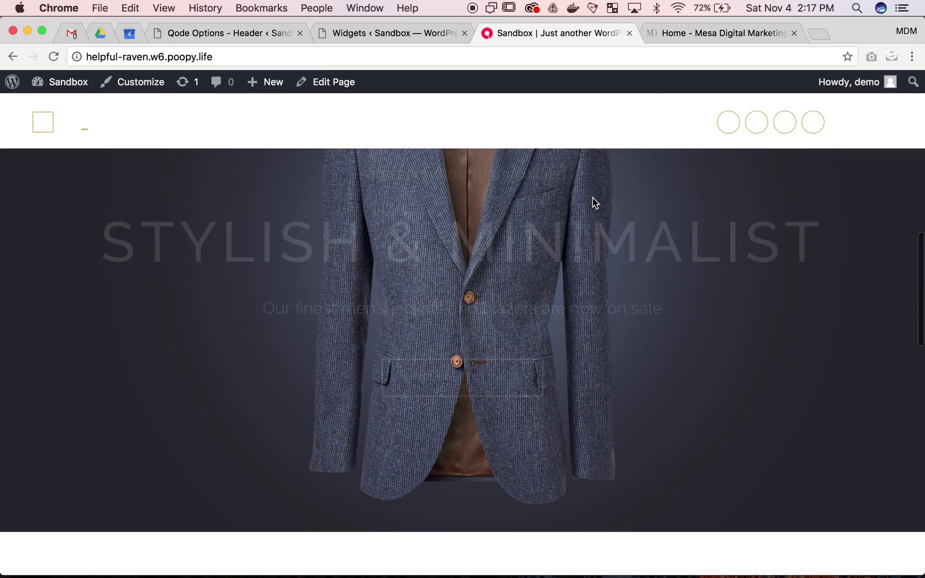
{"action": "scroll", "coordinate": [593, 202], "scroll_direction": "down", "scroll_amount": 6}
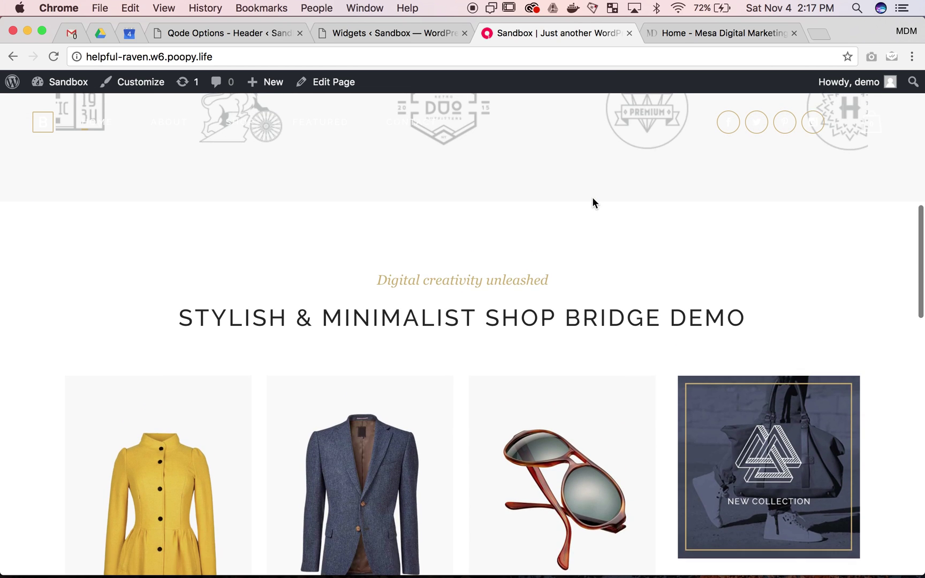
{"action": "scroll", "coordinate": [592, 197], "scroll_direction": "down", "scroll_amount": 3}
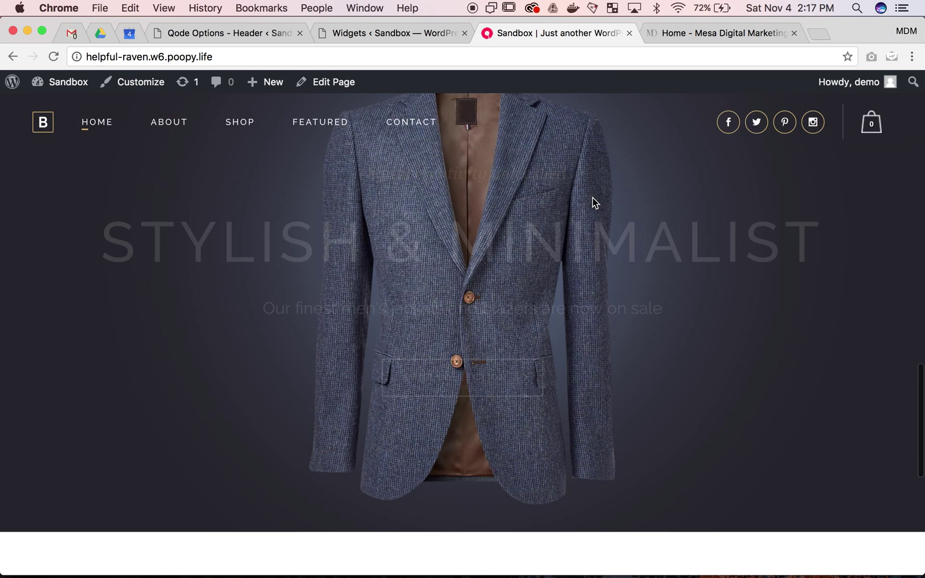
{"action": "scroll", "coordinate": [593, 203], "scroll_direction": "up", "scroll_amount": 15}
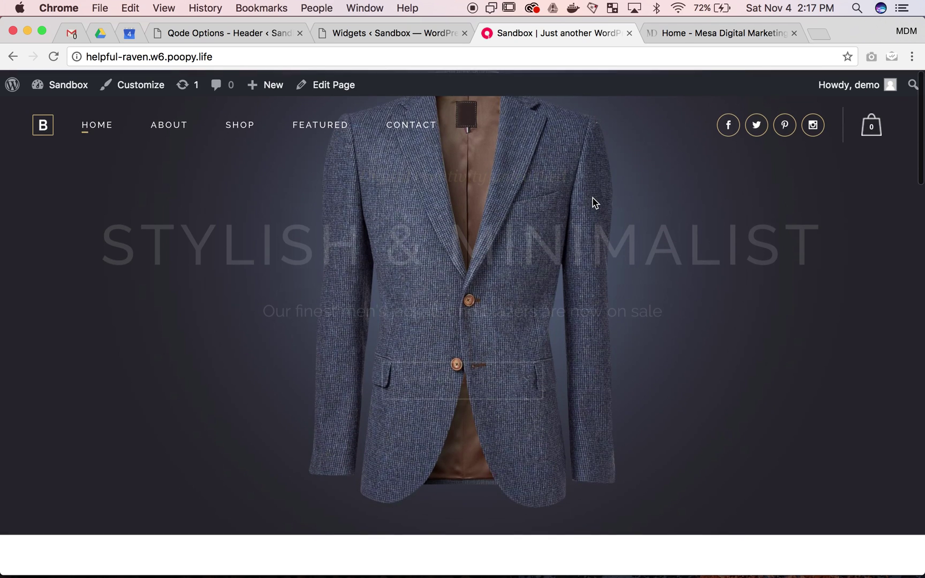